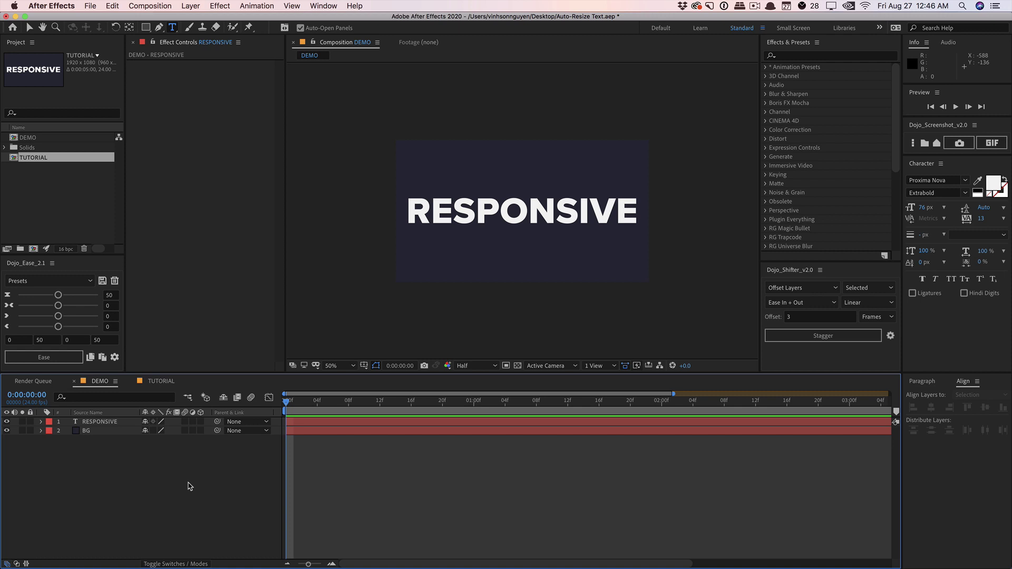
- Extend the RESPONSIVE text layer in the DEMO composition to read "RESPONSIVE TEXT COLOR"
{"action": "left_click", "coordinate": [114, 423]}
{"action": "key", "text": "Right"}
{"action": "type", "text": "TEXT"}
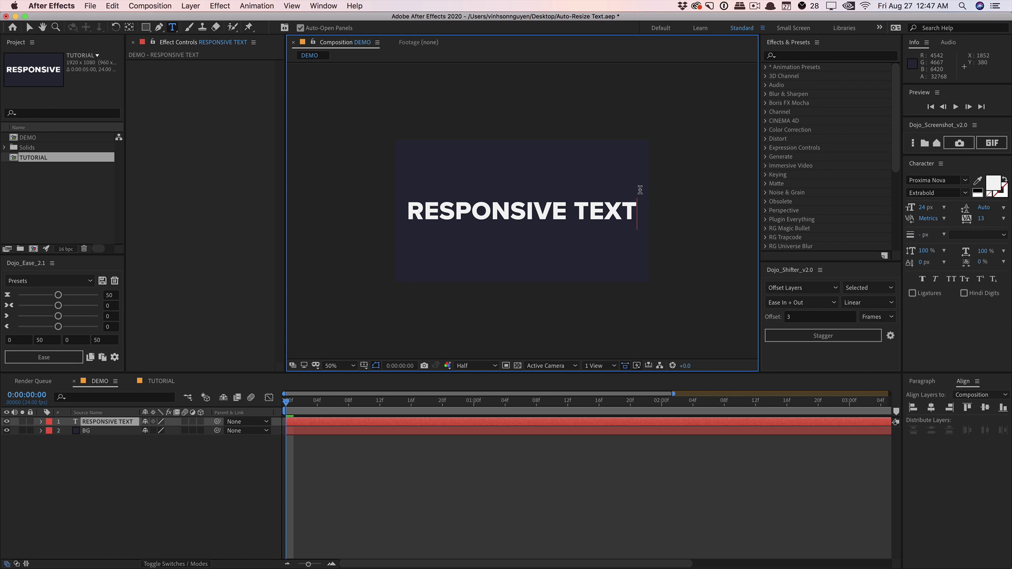
{"action": "type", "text": "COLOR"}
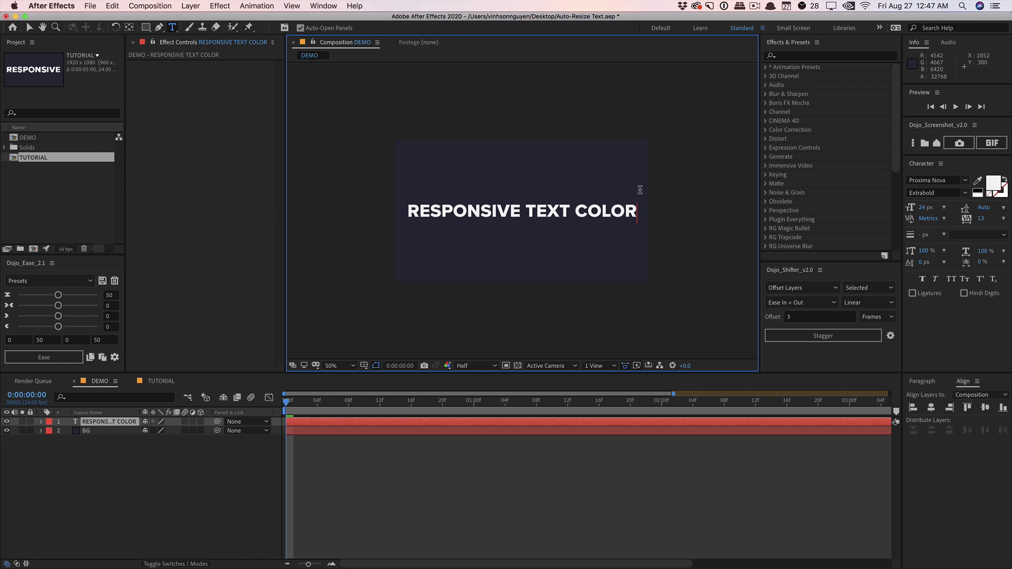
- Add four lines below the title text: SECOND LINE, THIRD LINE, FOURTH LINE and FIFTH LINE
{"action": "key", "text": "Return"}
{"action": "type", "text": "SECOND LINE"}
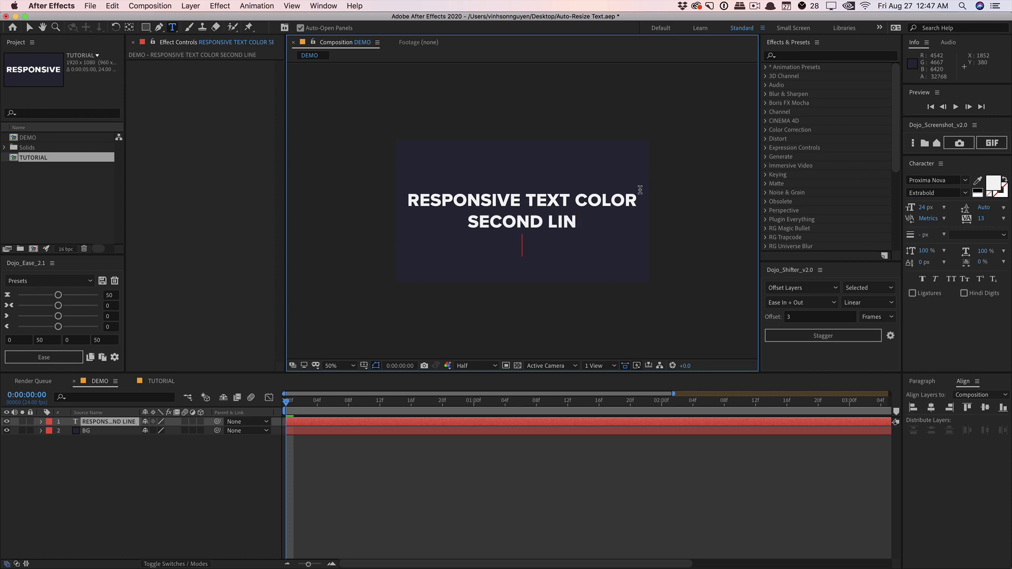
{"action": "key", "text": "Return"}
{"action": "type", "text": "THIRD LINE"}
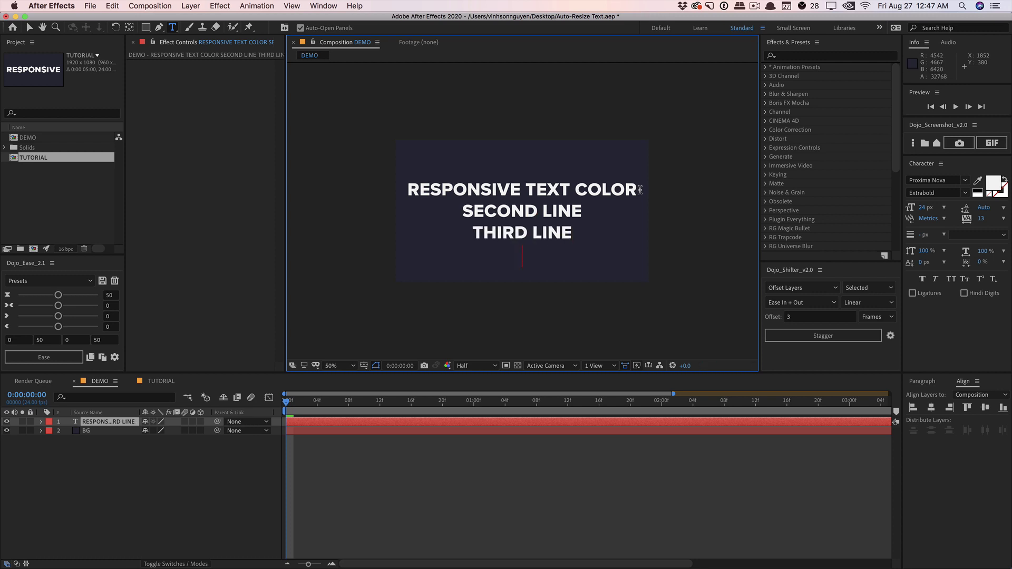
{"action": "key", "text": "Return"}
{"action": "type", "text": "FOURTH LINE"}
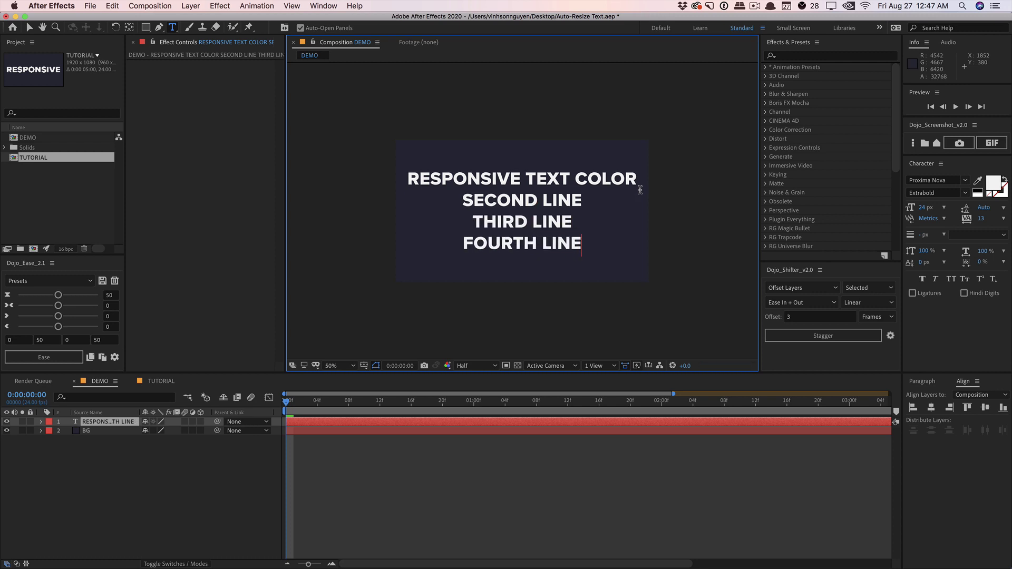
{"action": "key", "text": "Return"}
{"action": "type", "text": "FIFTH LINE"}
- Continue the text layer with three more lines: SIXTH LINE, SEVENTH LINE and FINAL LINE
{"action": "key", "text": "Return"}
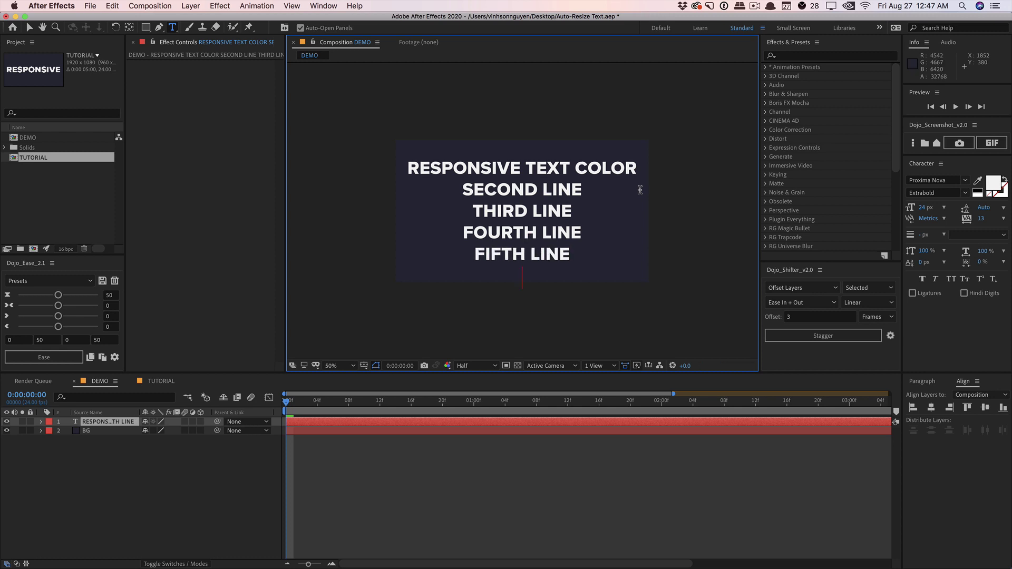
{"action": "type", "text": "SIXTH LINE"}
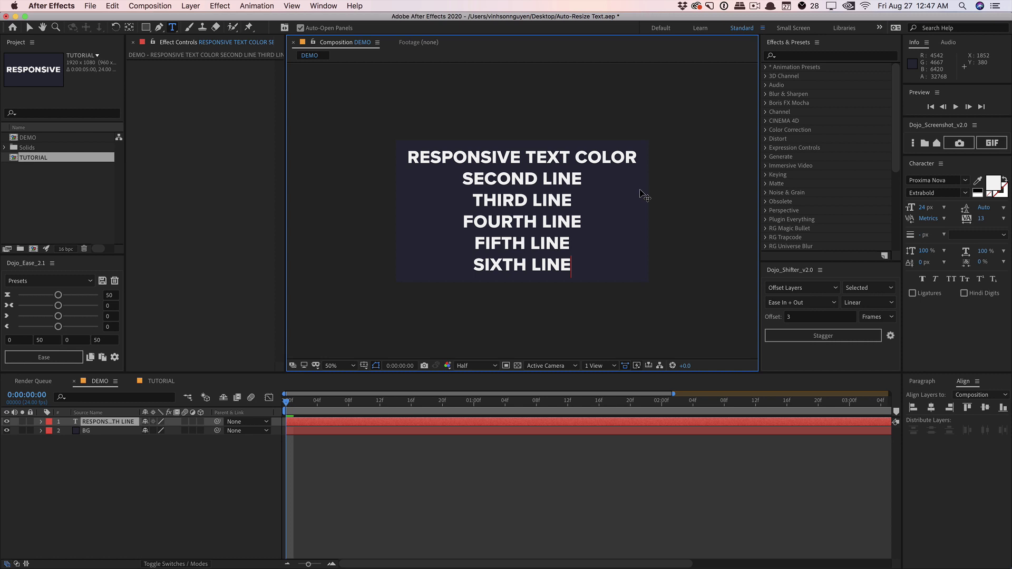
{"action": "key", "text": "Return"}
{"action": "type", "text": "SEVENGTH"}
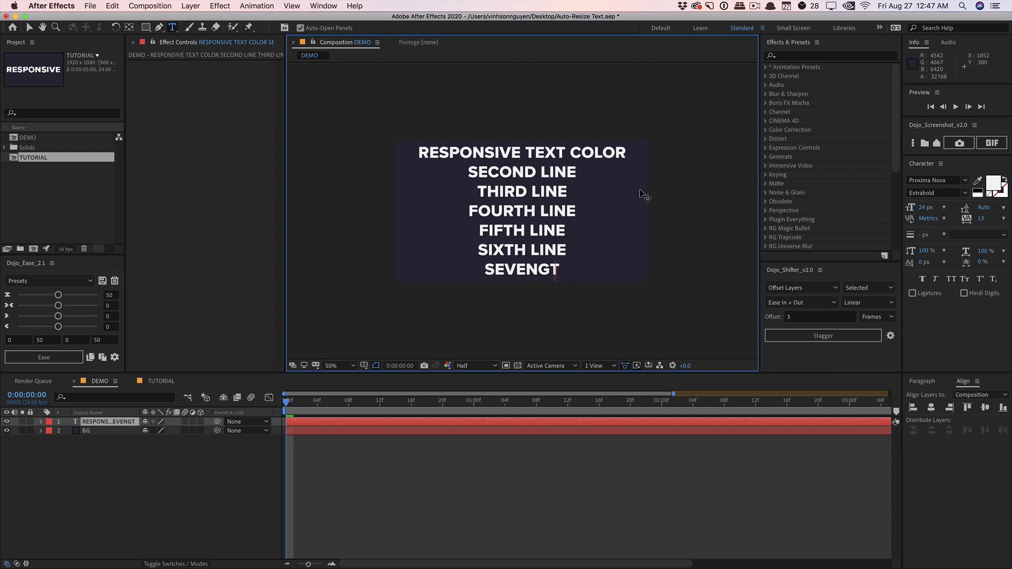
{"action": "key", "text": "BackSpace"}
{"action": "key", "text": "BackSpace"}
{"action": "key", "text": "BackSpace"}
{"action": "type", "text": "TH LINE"}
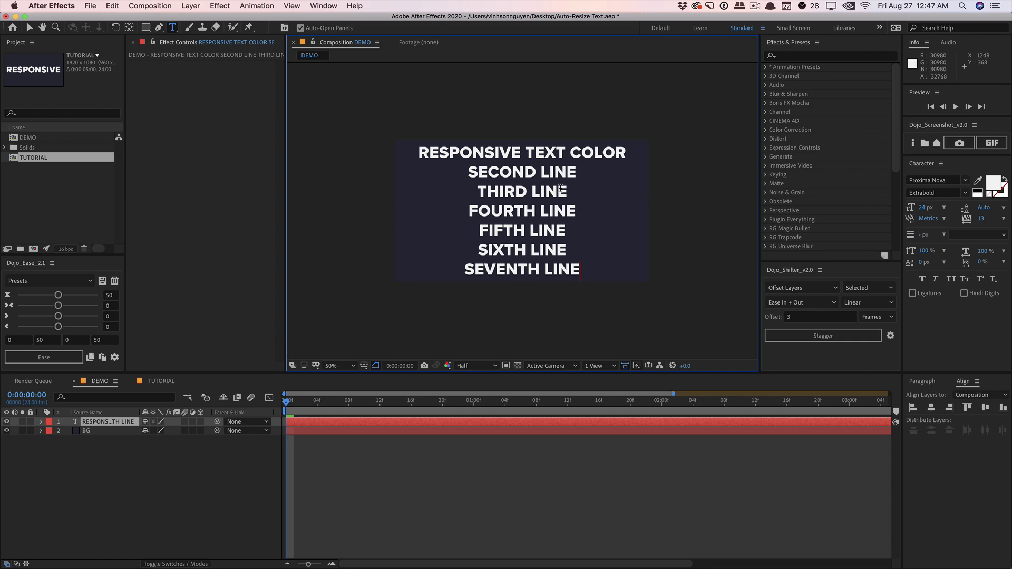
{"action": "key", "text": "Return"}
{"action": "type", "text": "FINAL "}
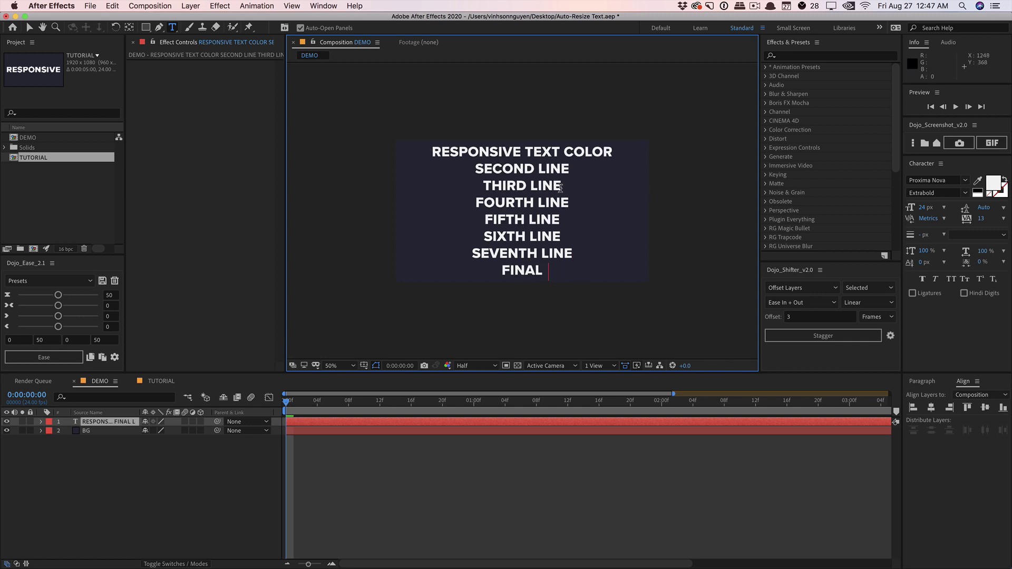
{"action": "type", "text": "LINE"}
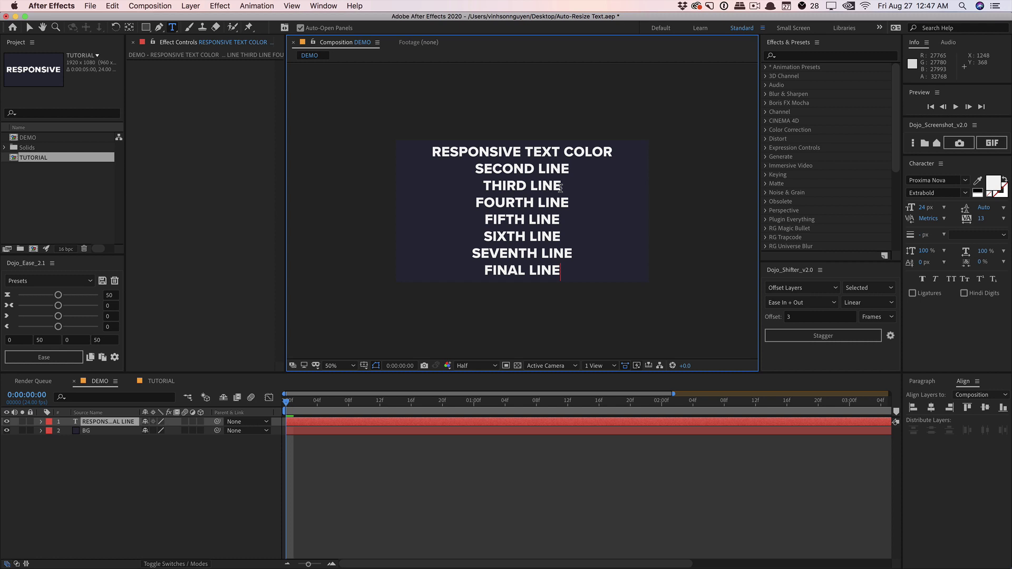
- Replace the entire multi-line content of the DEMO text layer with the single word TEXT
{"action": "key", "text": "super+a"}
{"action": "type", "text": "TEXT"}
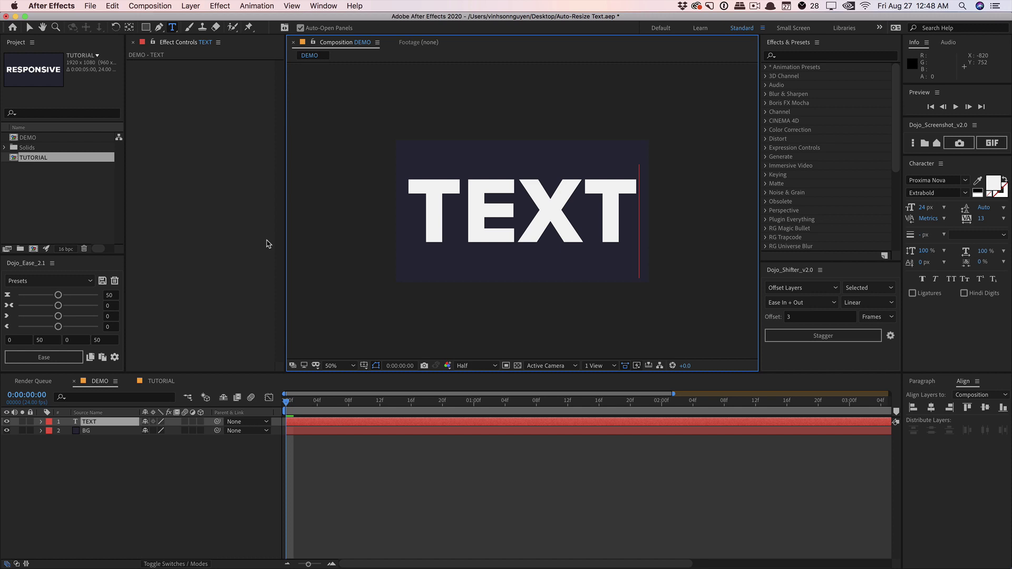
- In the TUTORIAL composition, reveal the RESPONSIVE layer's Scale property, enable an expression on it and enlarge the expression field
{"action": "left_click", "coordinate": [158, 381]}
{"action": "left_click", "coordinate": [124, 424]}
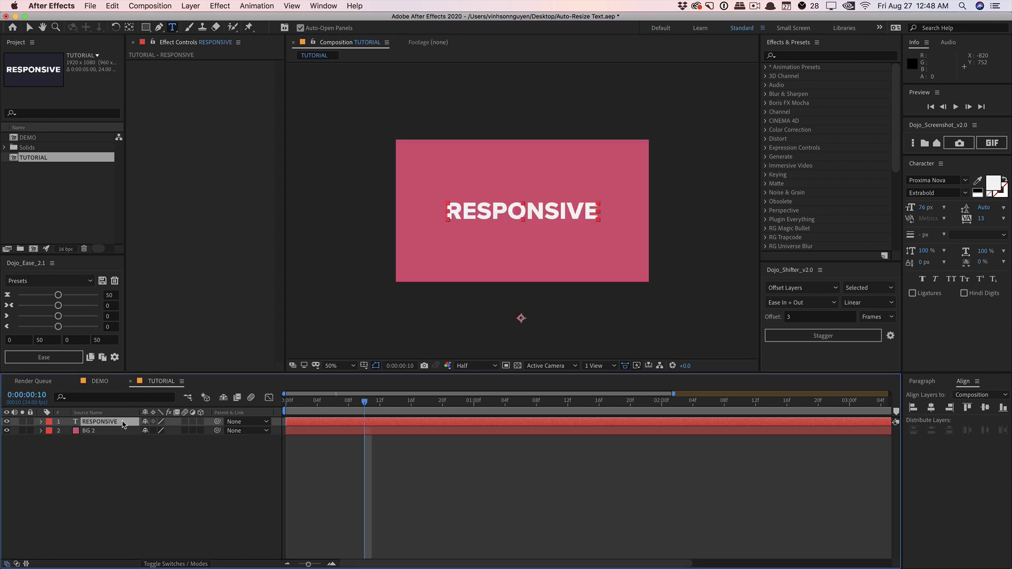
{"action": "left_click", "coordinate": [41, 422]}
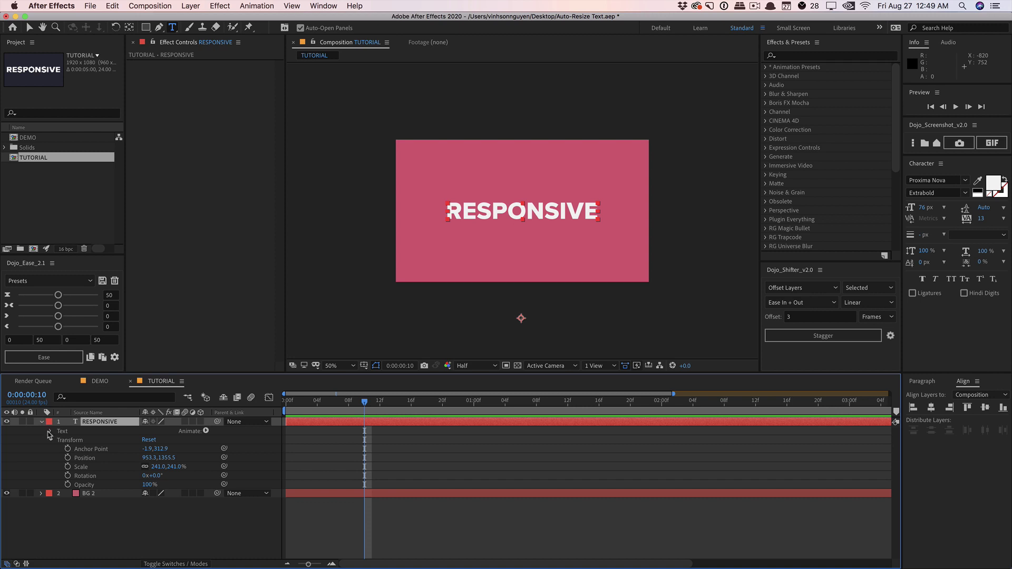
{"action": "left_click", "coordinate": [50, 440]}
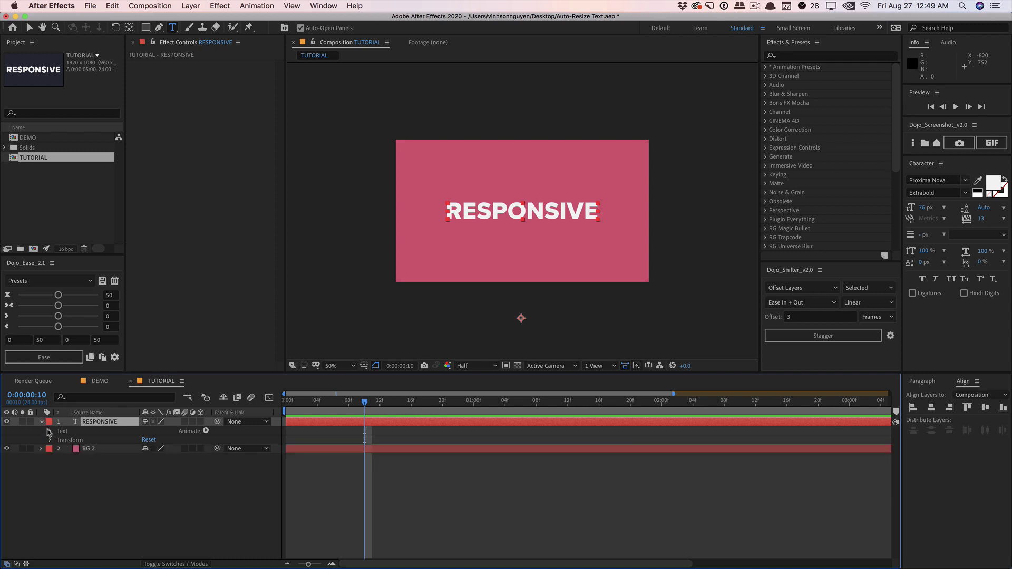
{"action": "left_click", "coordinate": [42, 422]}
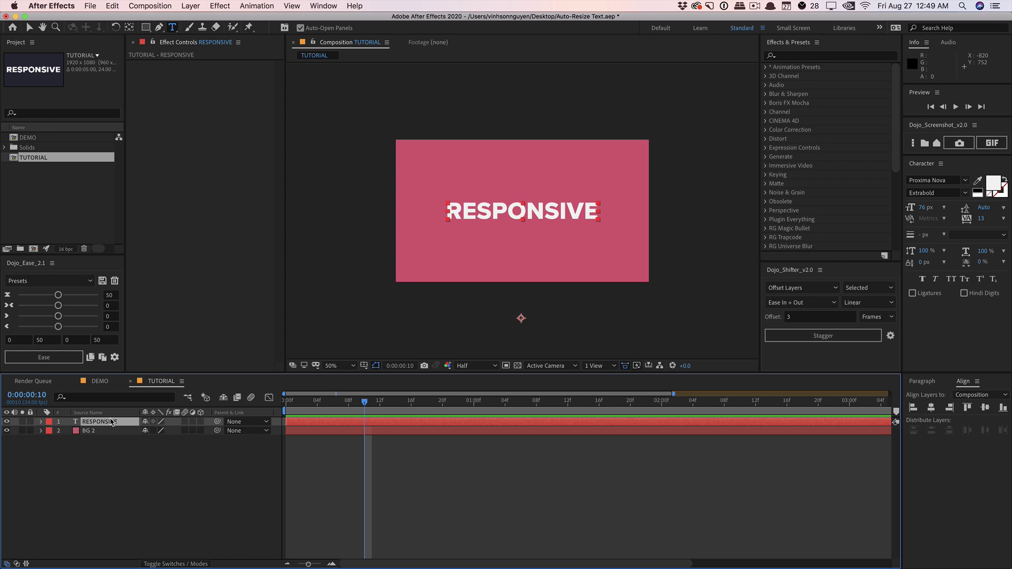
{"action": "key", "text": "s"}
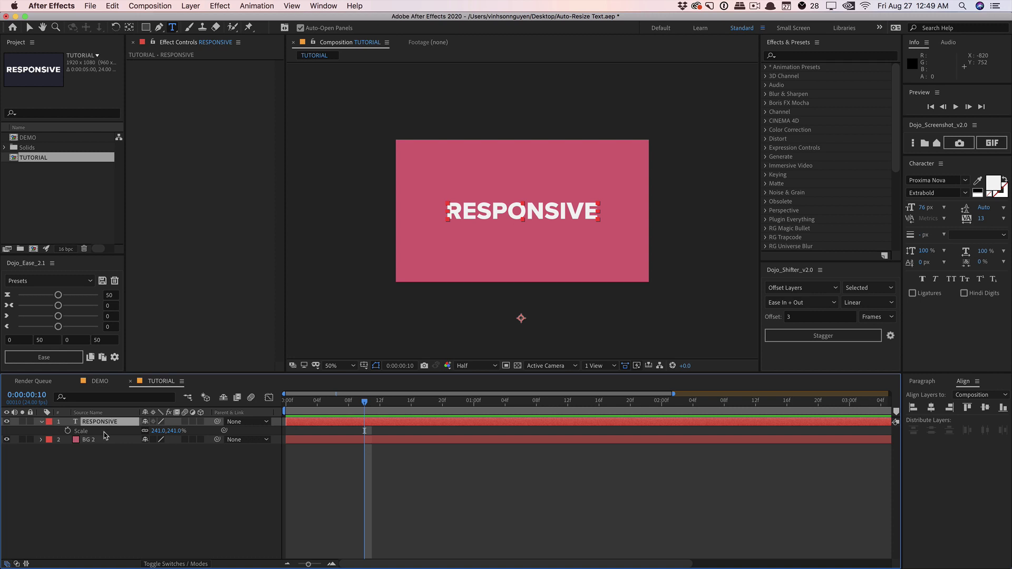
{"action": "left_click", "coordinate": [105, 431]}
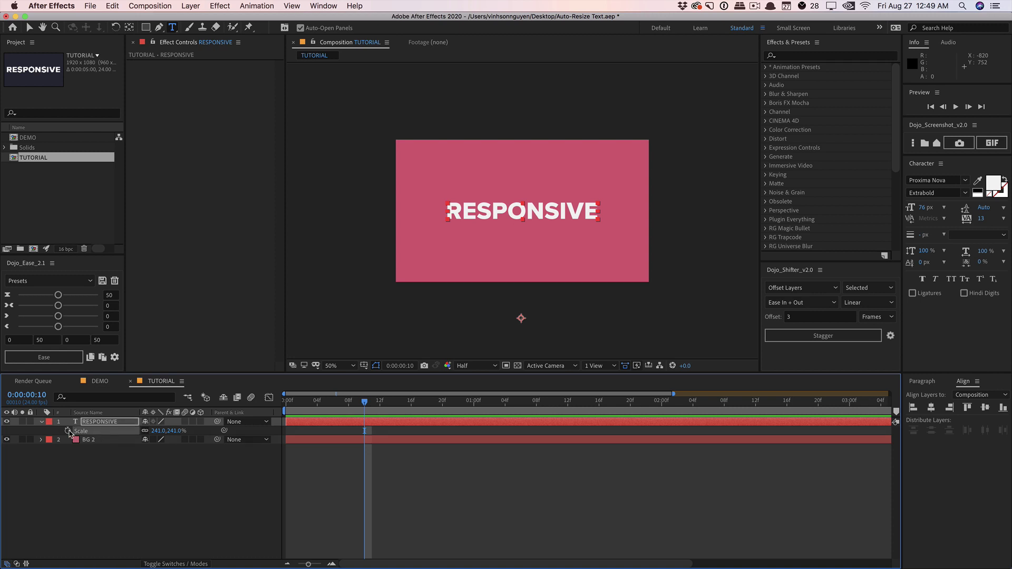
{"action": "left_click", "coordinate": [67, 431], "text": "alt"}
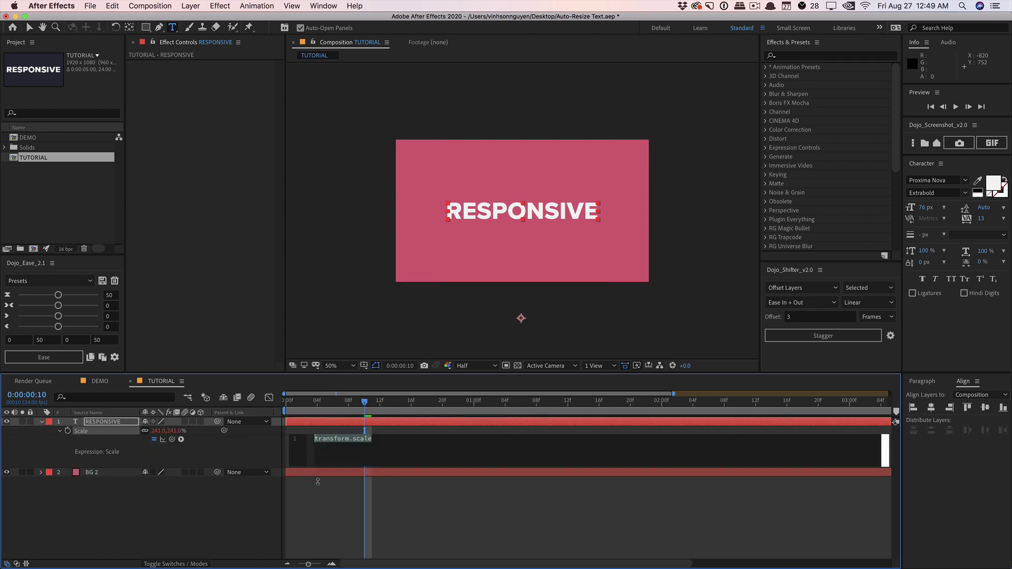
{"action": "left_click_drag", "start_coordinate": [318, 482], "coordinate": [400, 499]}
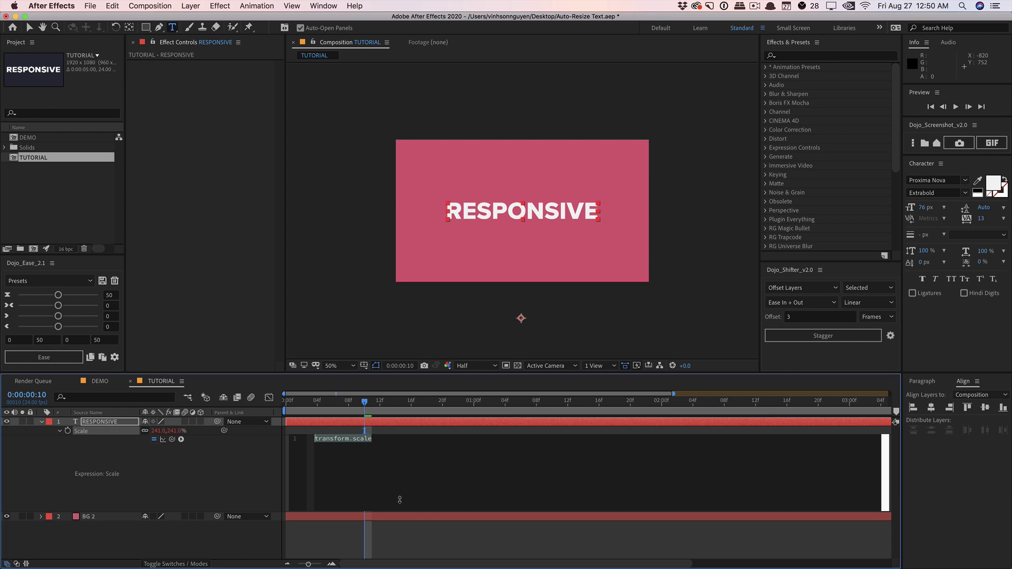
- Define the size limits in the Scale expression as maxW = thisComp.width*.9; and maxH = thisComp.height*.9; on separate lines
{"action": "type", "text": "maxW"}
{"action": "type", "text": "thisComp"}
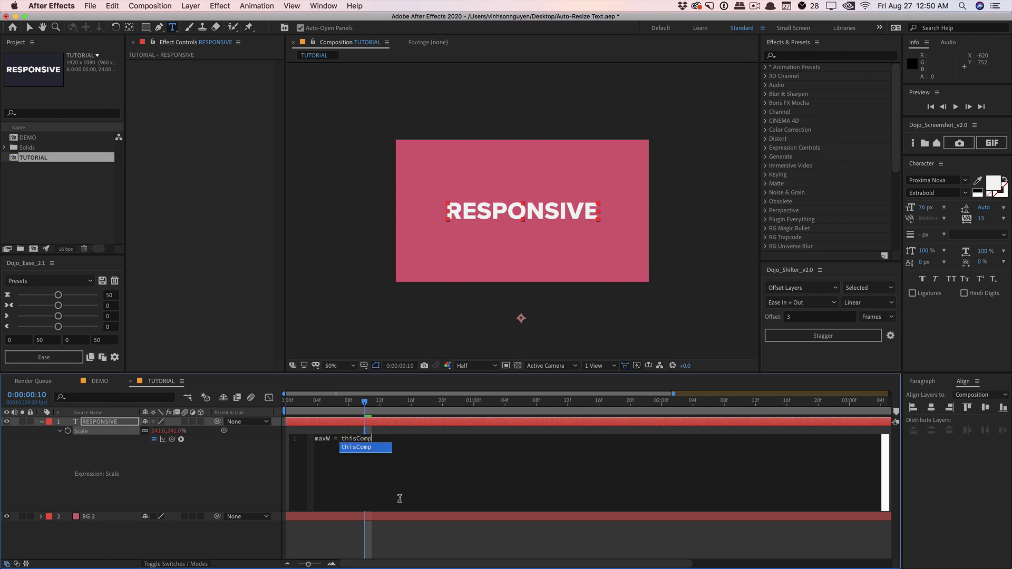
{"action": "type", "text": ".width"}
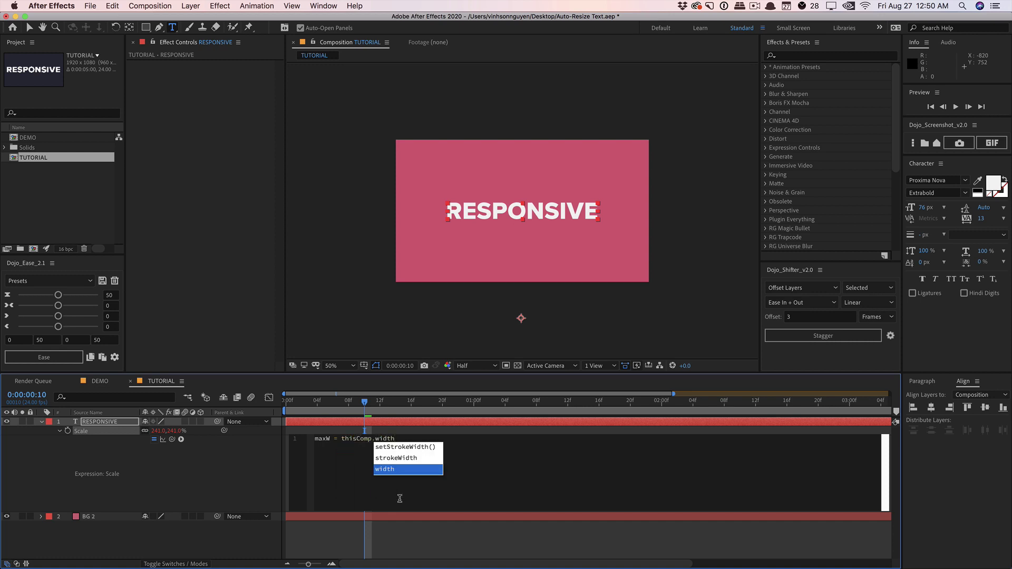
{"action": "type", "text": "*.90"}
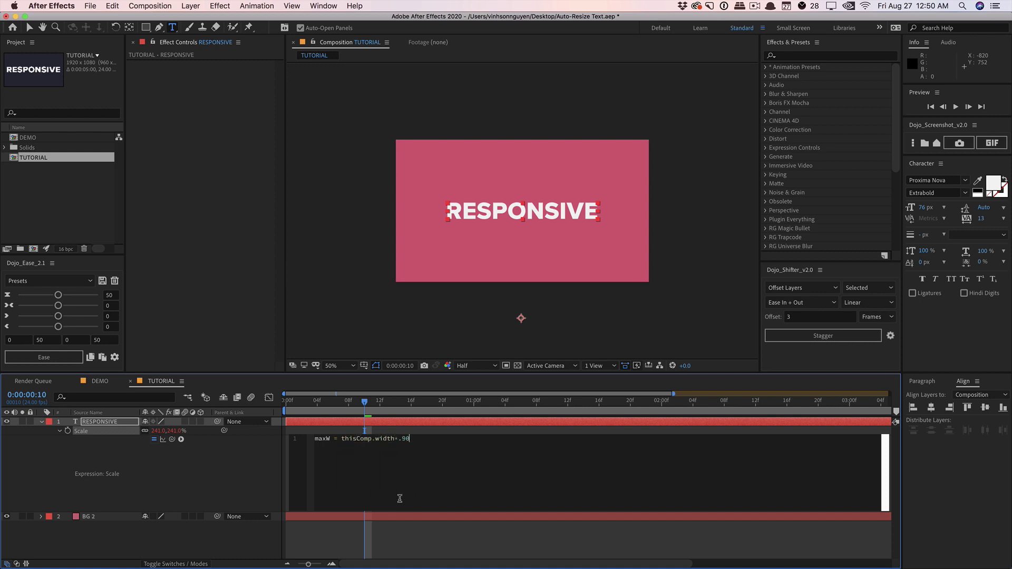
{"action": "key", "text": "BackSpace"}
{"action": "type", "text": ";"}
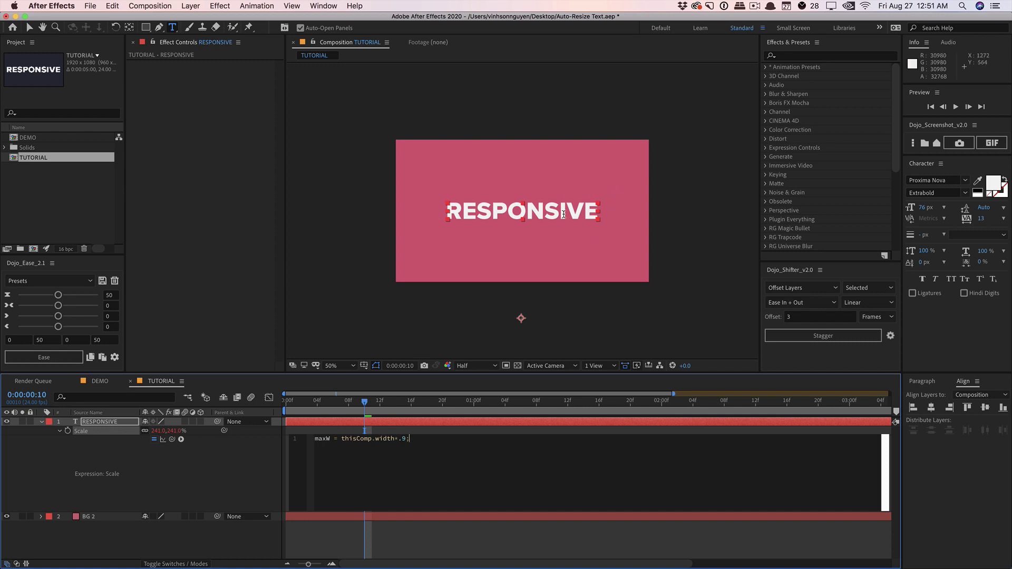
{"action": "key", "text": "Return"}
{"action": "type", "text": "maxH = thisComp.height*"}
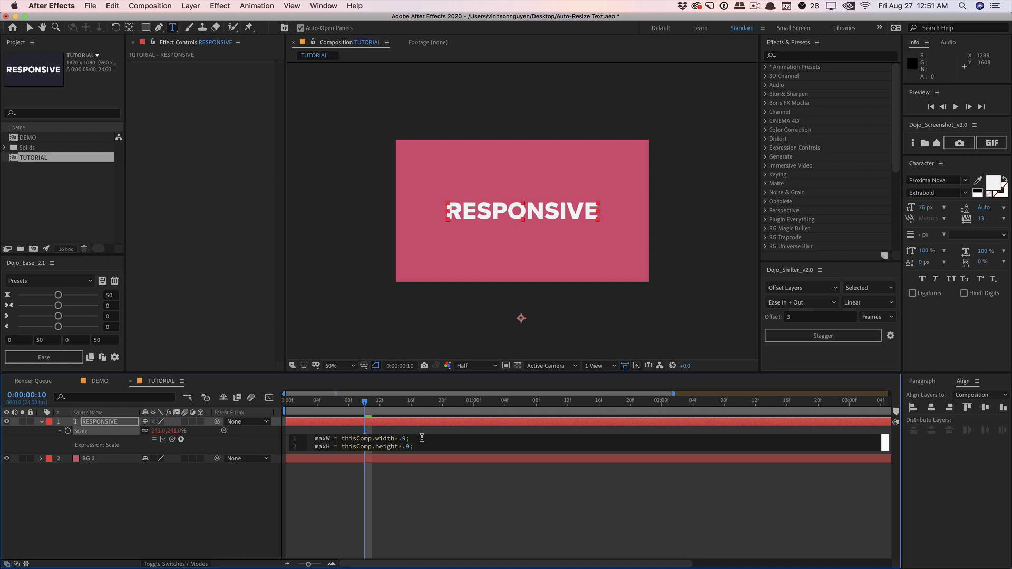
- Add a third expression line, r = sourceRectAtTime(time);, to capture the text layer's bounds
{"action": "key", "text": "Return"}
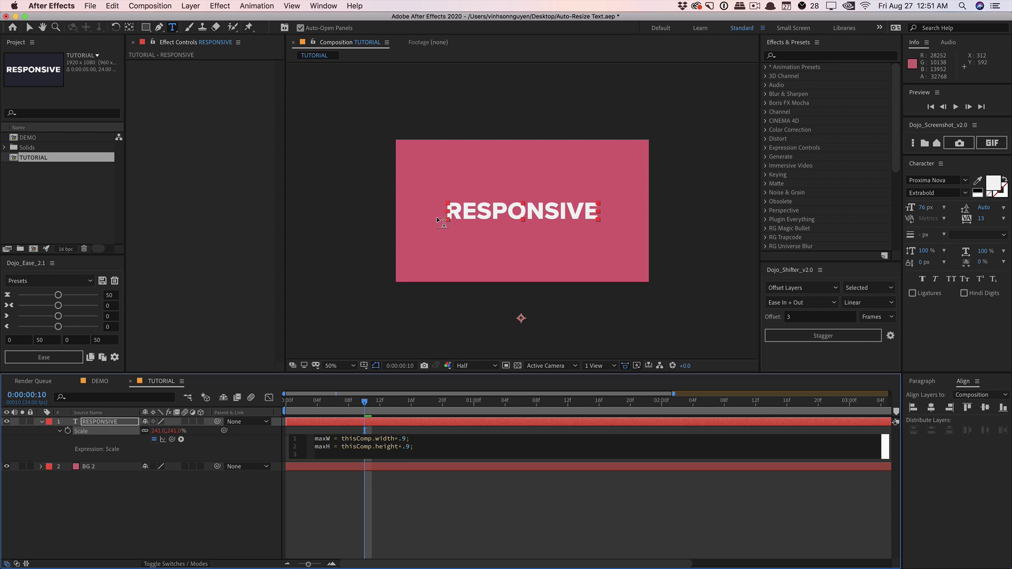
{"action": "type", "text": "r = sourceRectAtTime(time);"}
{"action": "key", "text": "Return"}
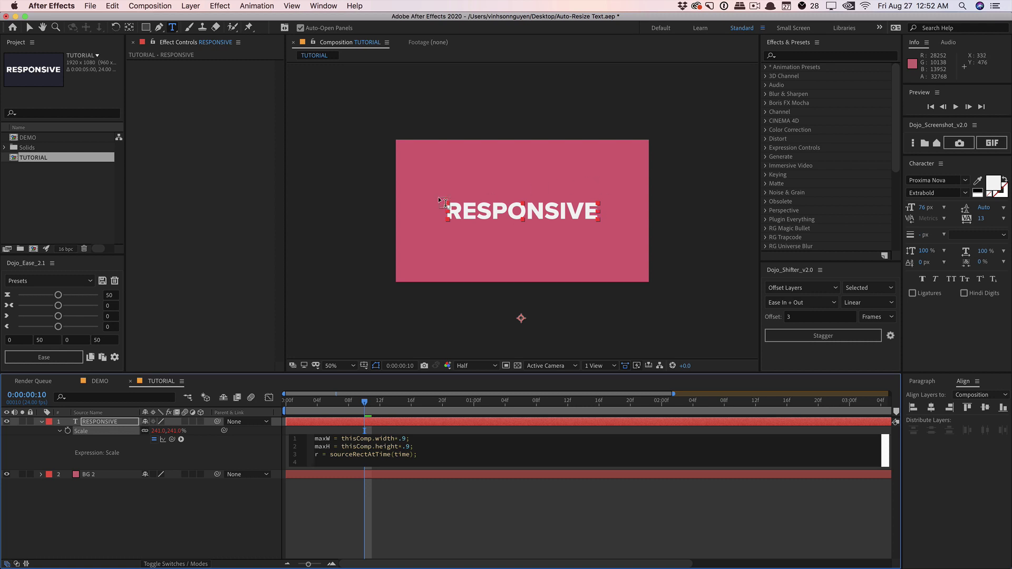
- Store the text's dimensions in the Scale expression with the lines w = r.width; and h = r.height;
{"action": "type", "text": "w"}
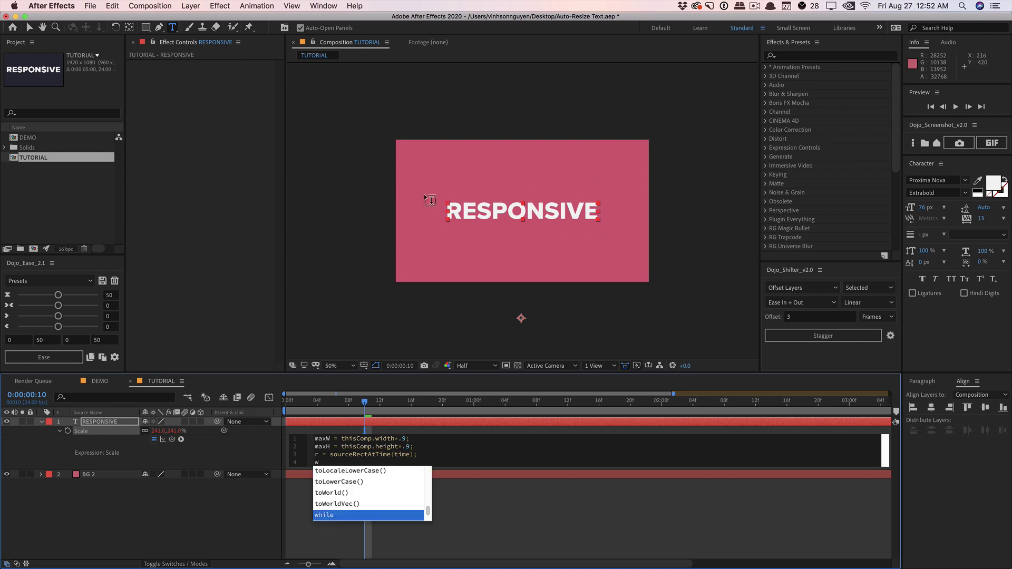
{"action": "type", "text": " ="}
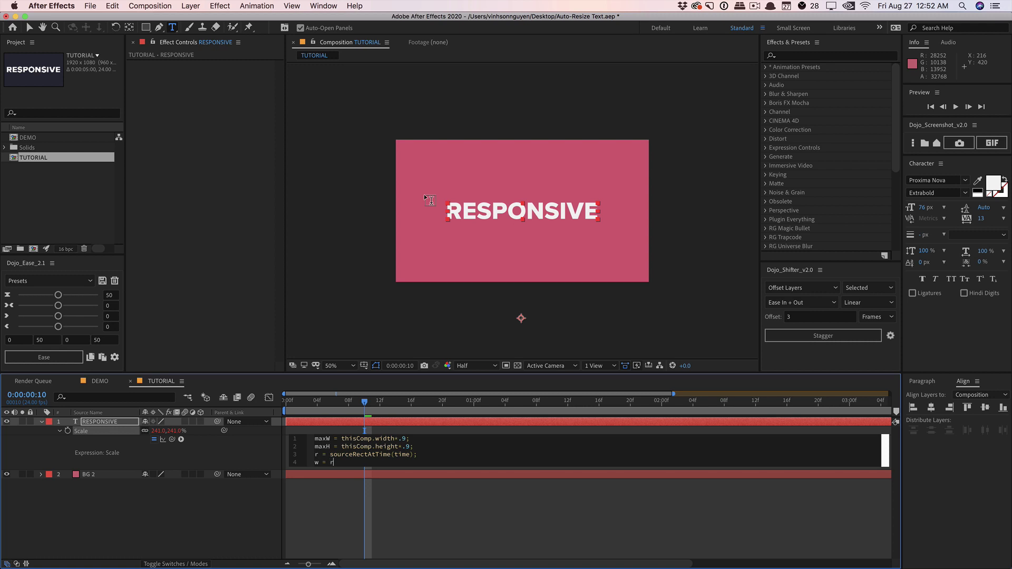
{"action": "type", "text": " r.width;"}
{"action": "key", "text": "Return"}
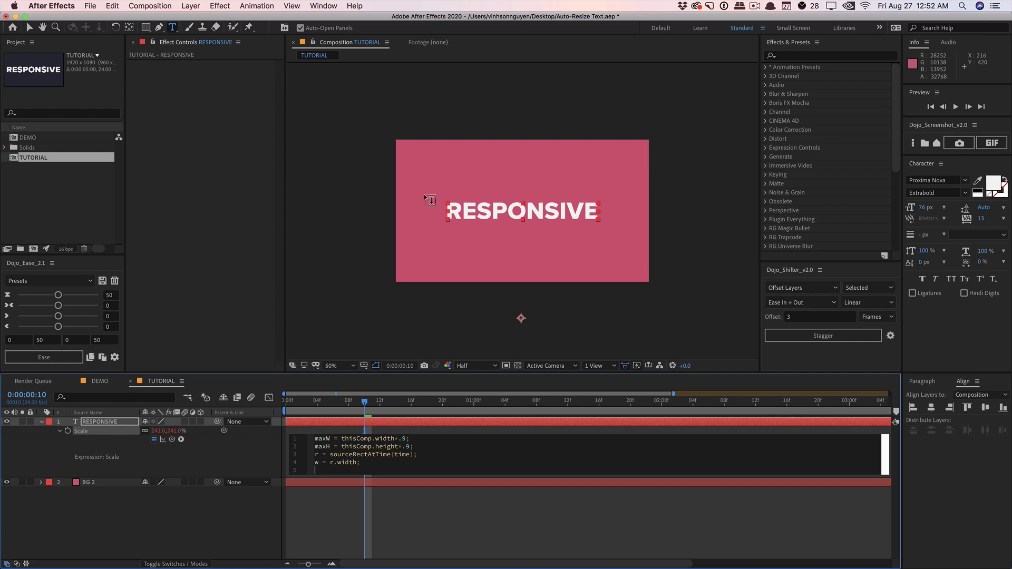
{"action": "type", "text": "h = r.height;"}
{"action": "key", "text": "Return"}
{"action": "key", "text": "Return"}
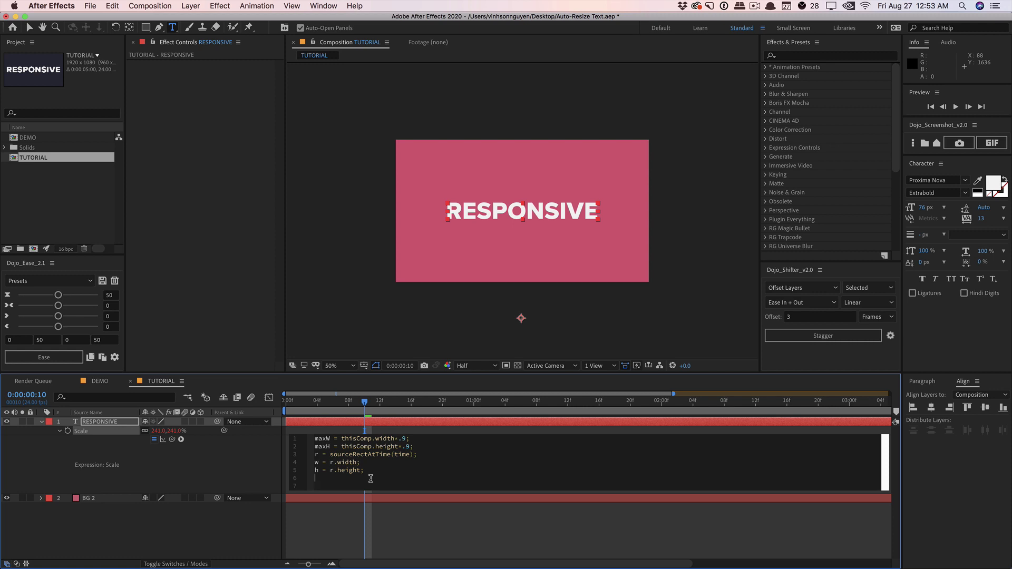
- Add the conditional scale line s = w/h > maxW/maxH ? maxW/w: maxH/h; to the layer's Scale expression
{"action": "type", "text": "s = w/h >  maxW"}
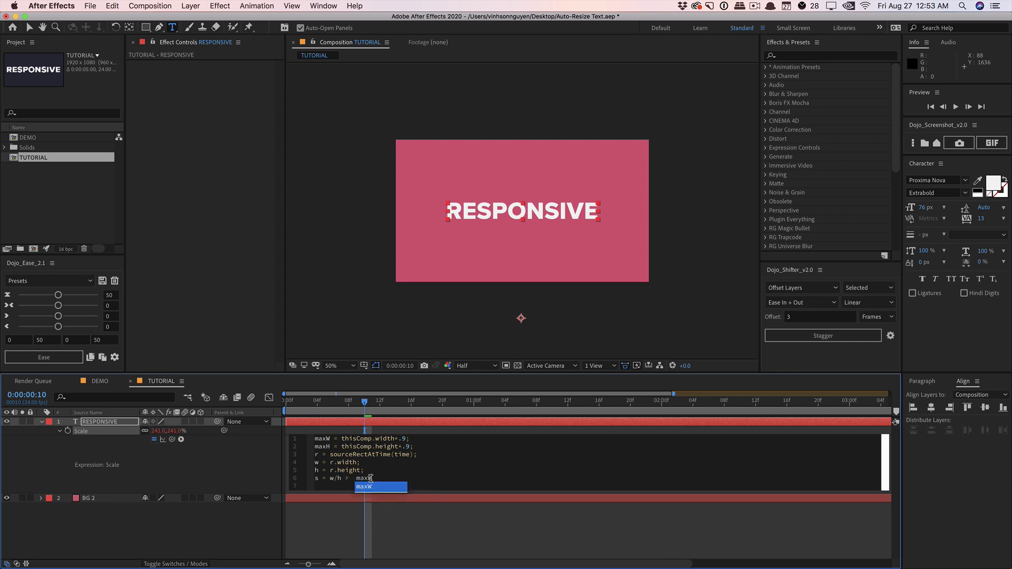
{"action": "type", "text": "/maxH ?"}
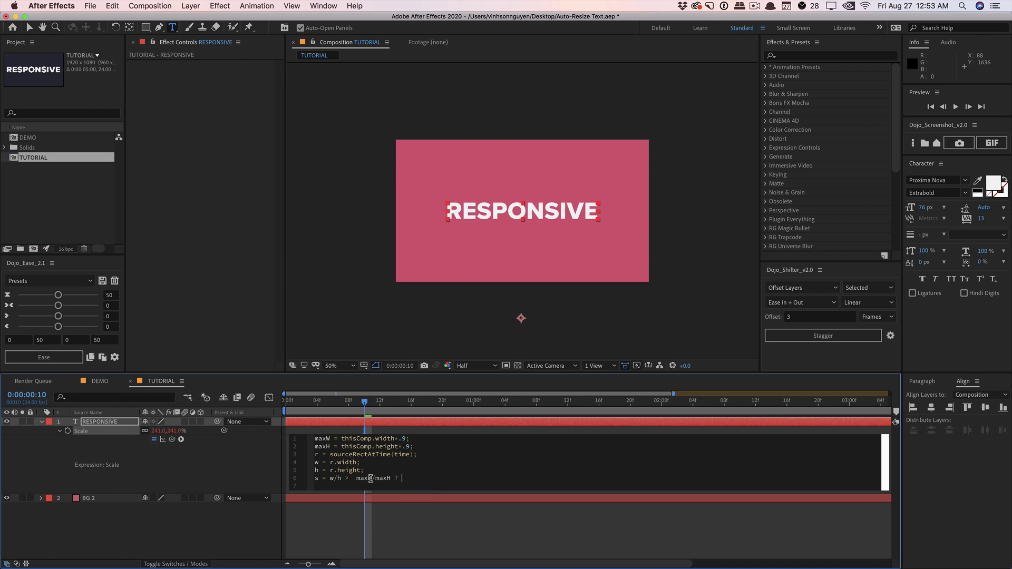
{"action": "type", "text": " maxW"}
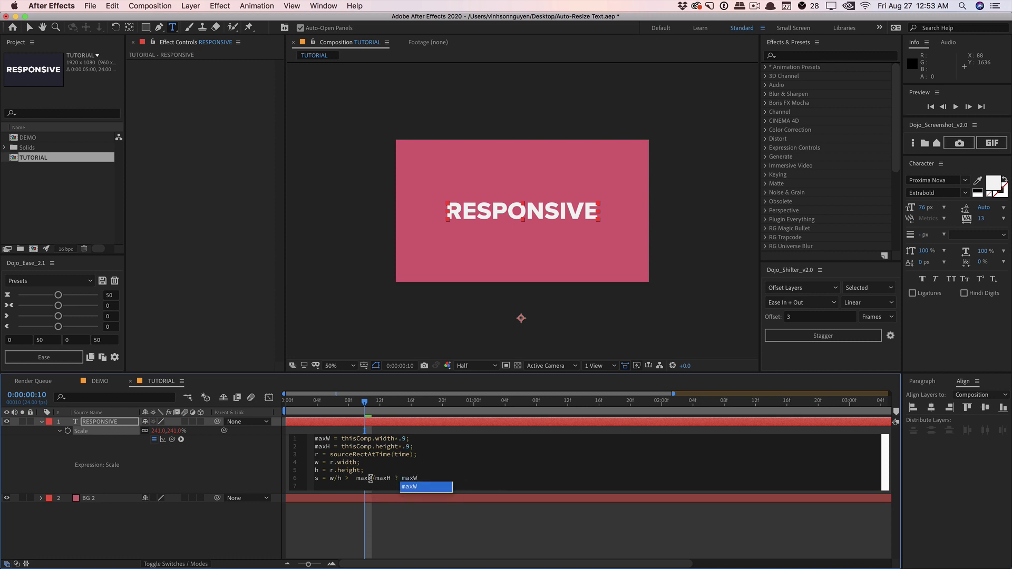
{"action": "type", "text": "/w"}
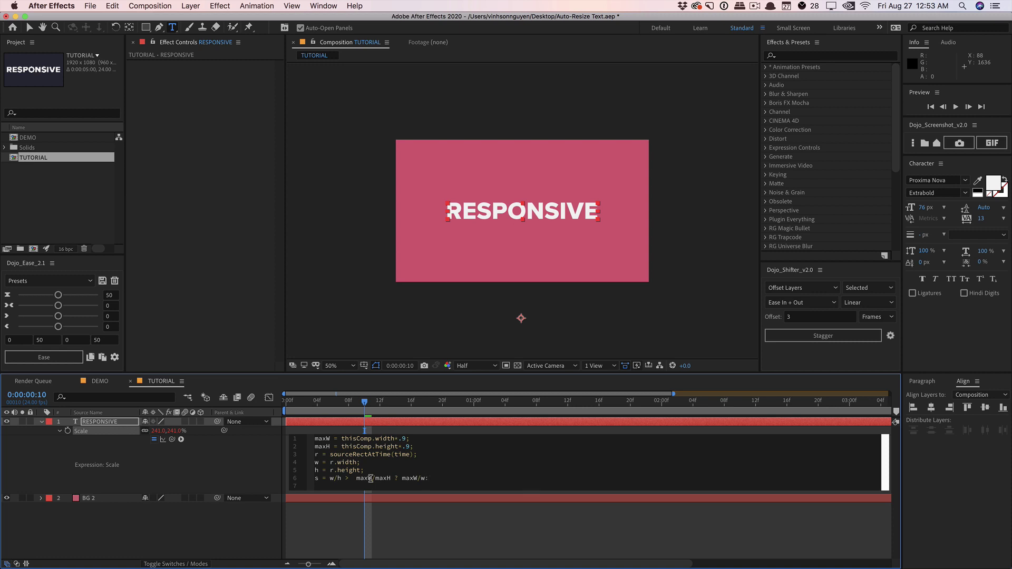
{"action": "type", "text": ": max"}
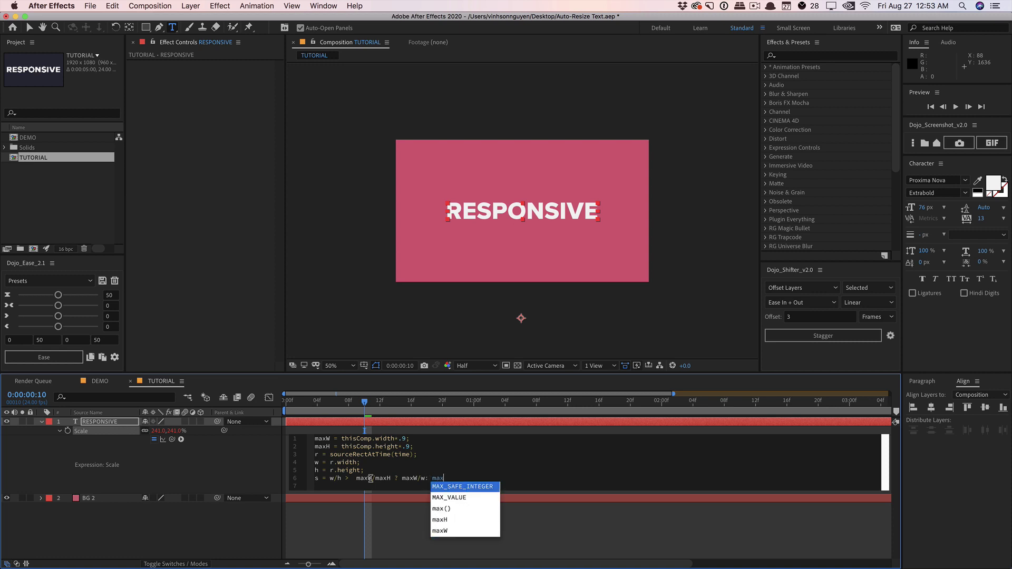
{"action": "type", "text": "H/h"}
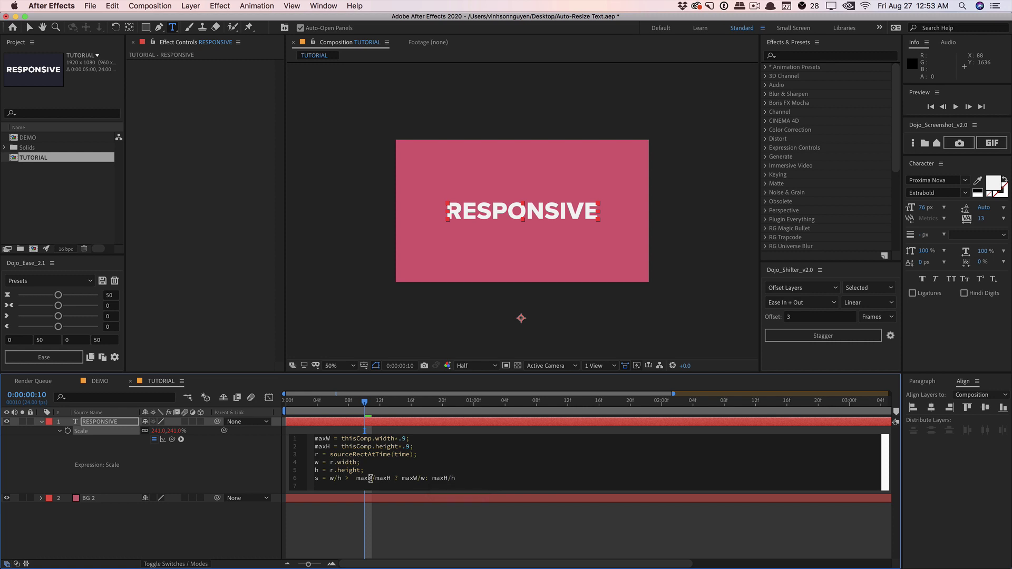
{"action": "type", "text": "; "}
- Finish the Scale expression with the output line [100,100]*s; and apply it to the text layer
{"action": "type", "text": "[100"}
{"action": "type", "text": ",100]"}
{"action": "type", "text": "*s;"}
{"action": "left_click", "coordinate": [377, 495]}
- Review the Scale expression, highlighting the maxW and maxH lines that set the width and height limits
{"action": "left_click", "coordinate": [422, 445]}
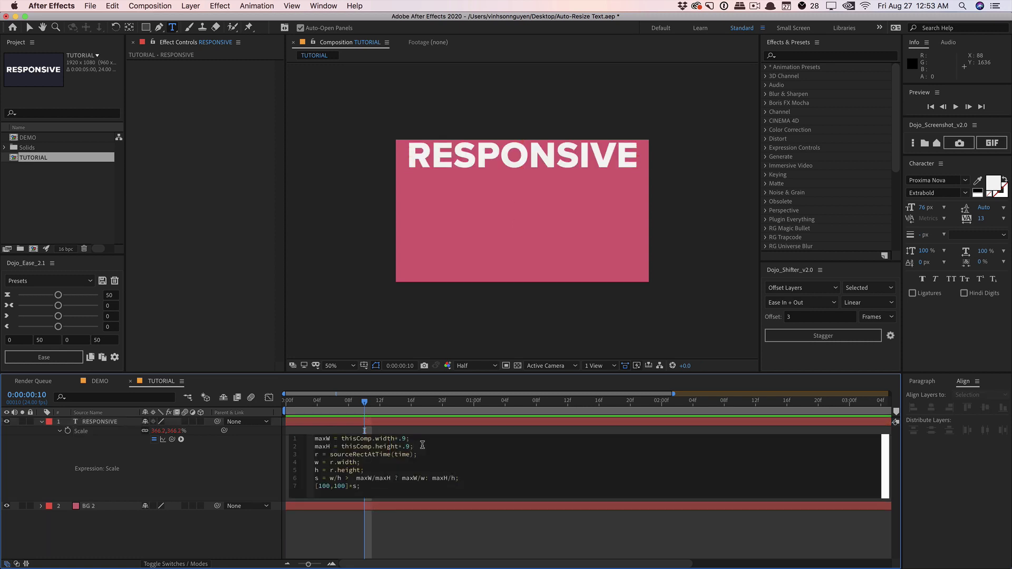
{"action": "left_click_drag", "start_coordinate": [423, 445], "coordinate": [315, 439]}
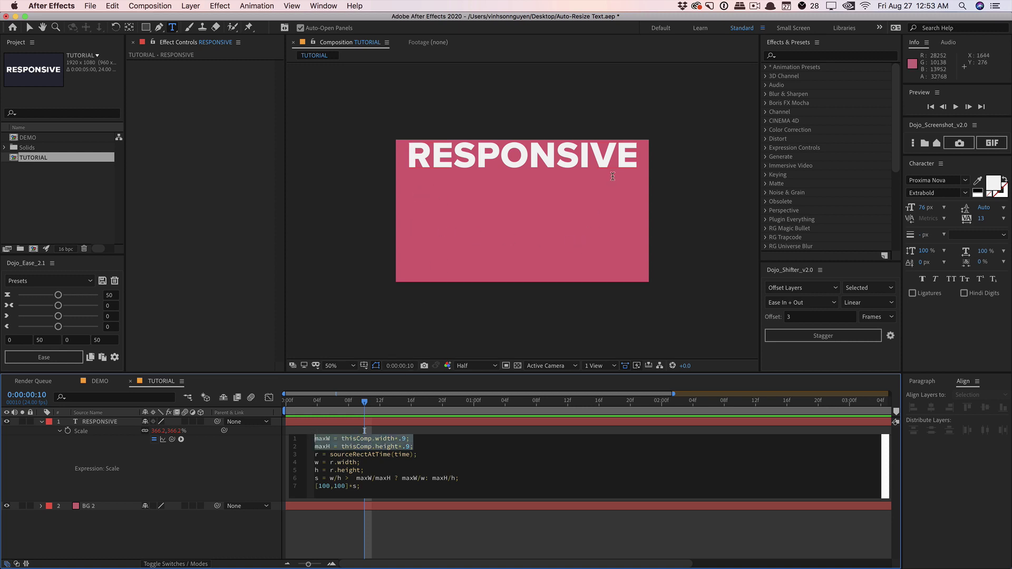
{"action": "left_click", "coordinate": [361, 452]}
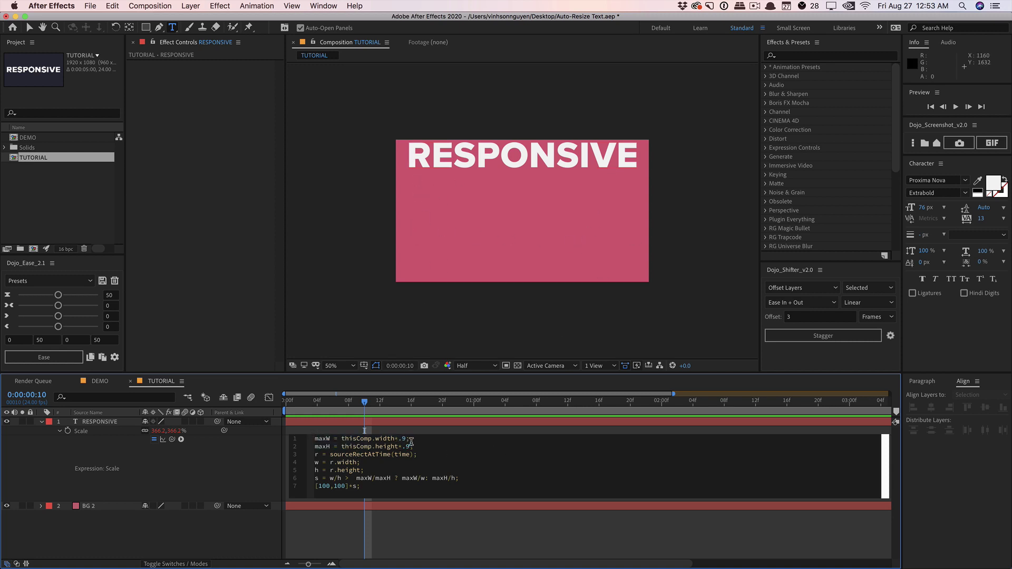
{"action": "left_click_drag", "start_coordinate": [411, 439], "coordinate": [336, 438]}
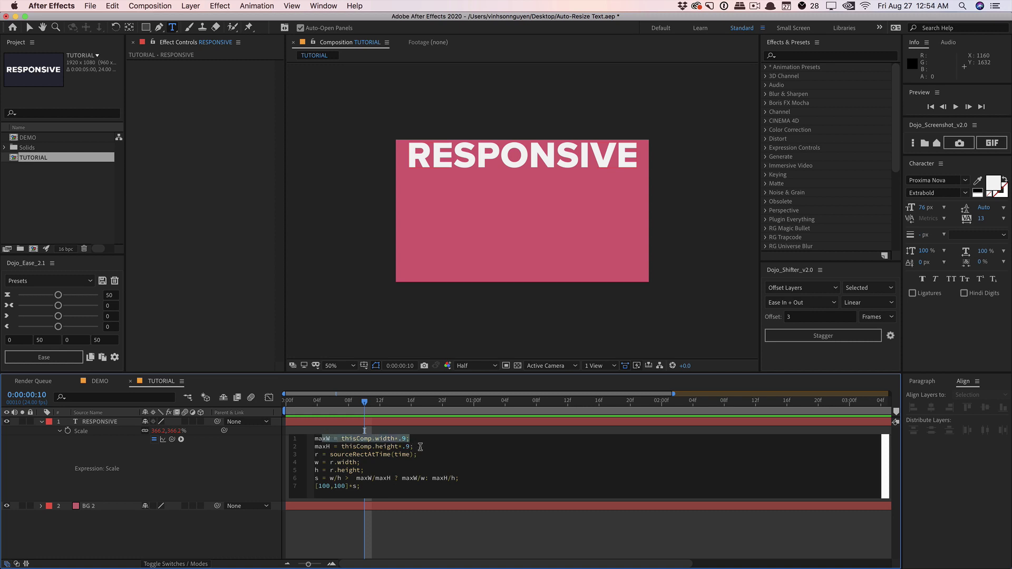
{"action": "left_click_drag", "start_coordinate": [420, 448], "coordinate": [300, 443]}
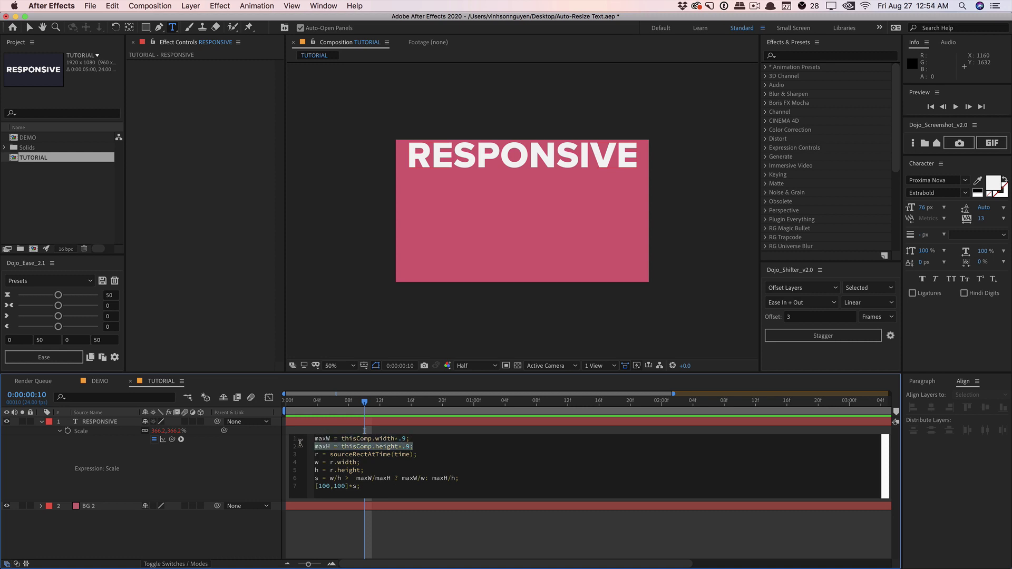
{"action": "left_click", "coordinate": [421, 447]}
{"action": "left_click_drag", "start_coordinate": [424, 448], "coordinate": [305, 438]}
{"action": "left_click", "coordinate": [396, 464]}
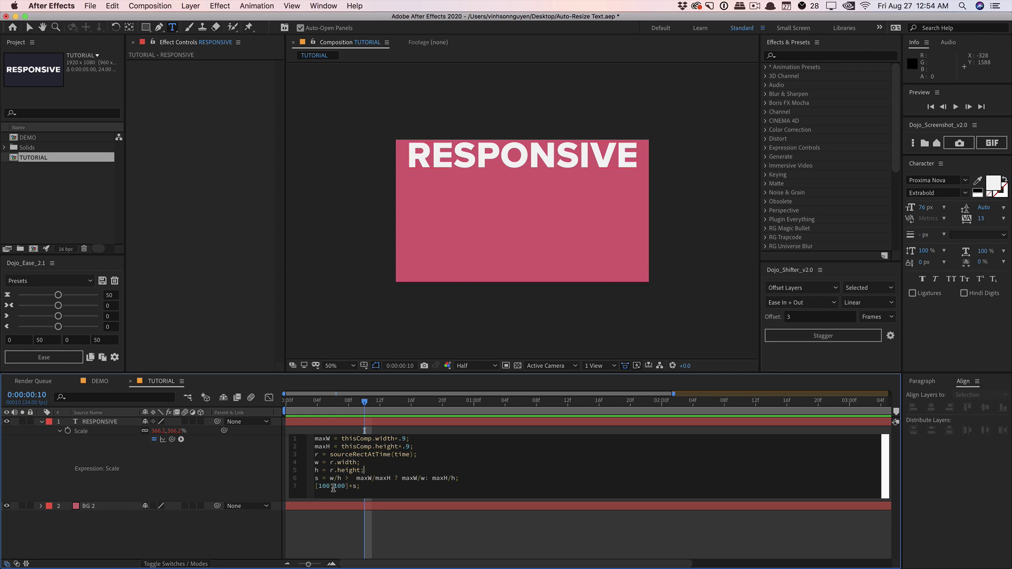
{"action": "key", "text": "KP_Enter"}
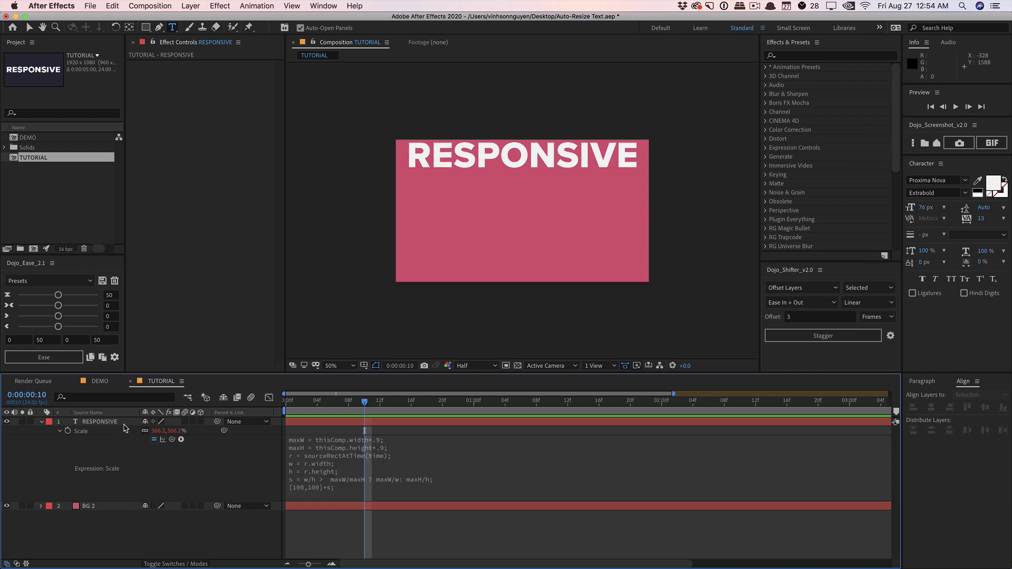
- Test the Scale expression by replacing the RESPONSIVE text with SOME OTHER TEXT
{"action": "left_click", "coordinate": [124, 423]}
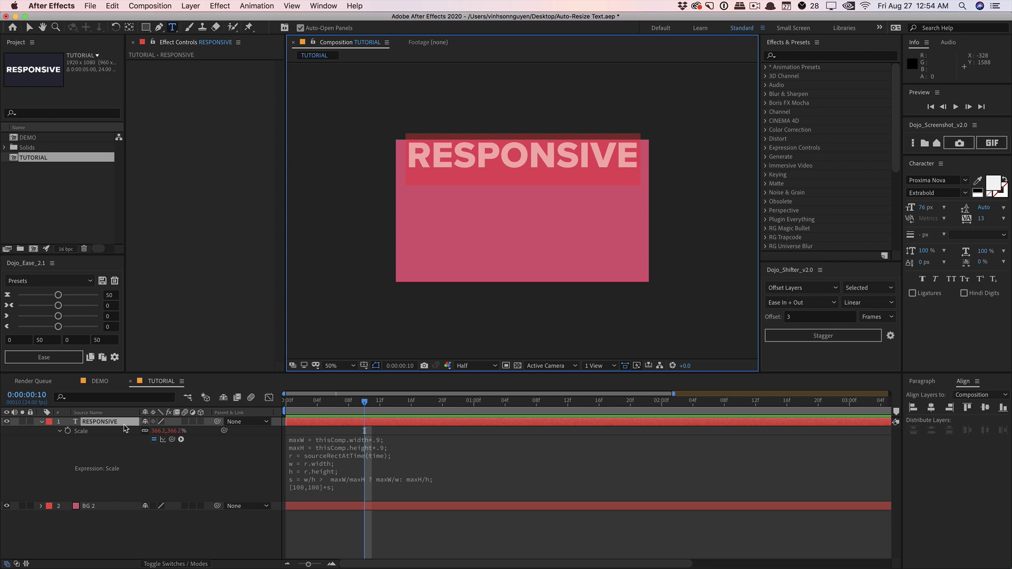
{"action": "key", "text": "BackSpace"}
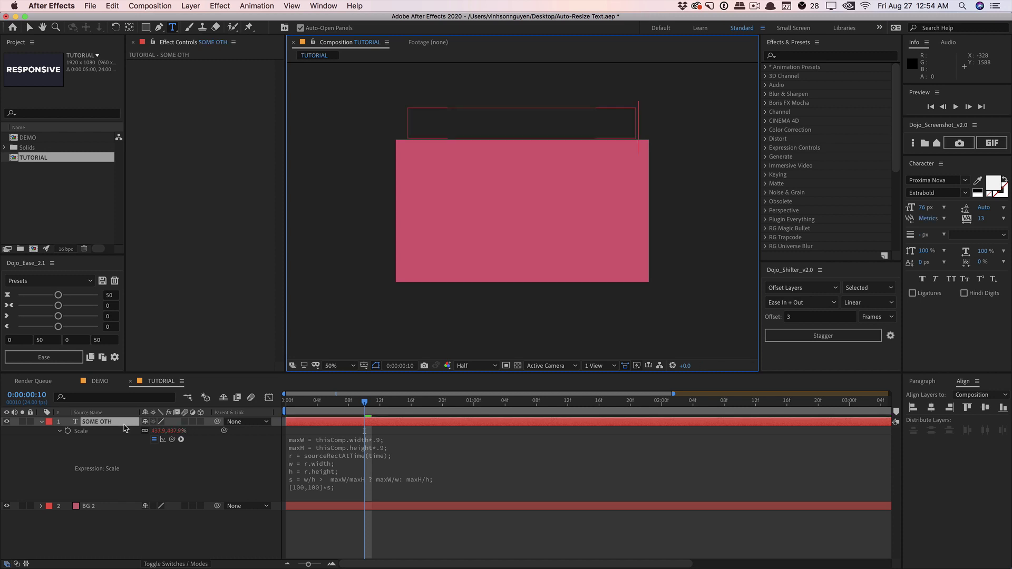
{"action": "type", "text": "SOME OTHER TEXT"}
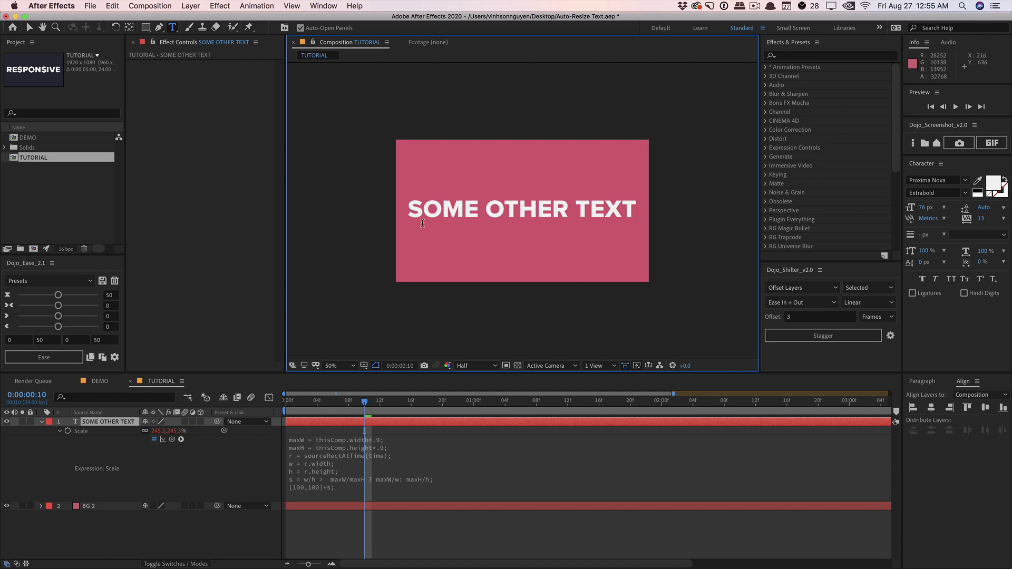
{"action": "left_click", "coordinate": [131, 532]}
- Replace the layer's text with the short word HELLO to test how it scales
{"action": "left_click", "coordinate": [113, 425]}
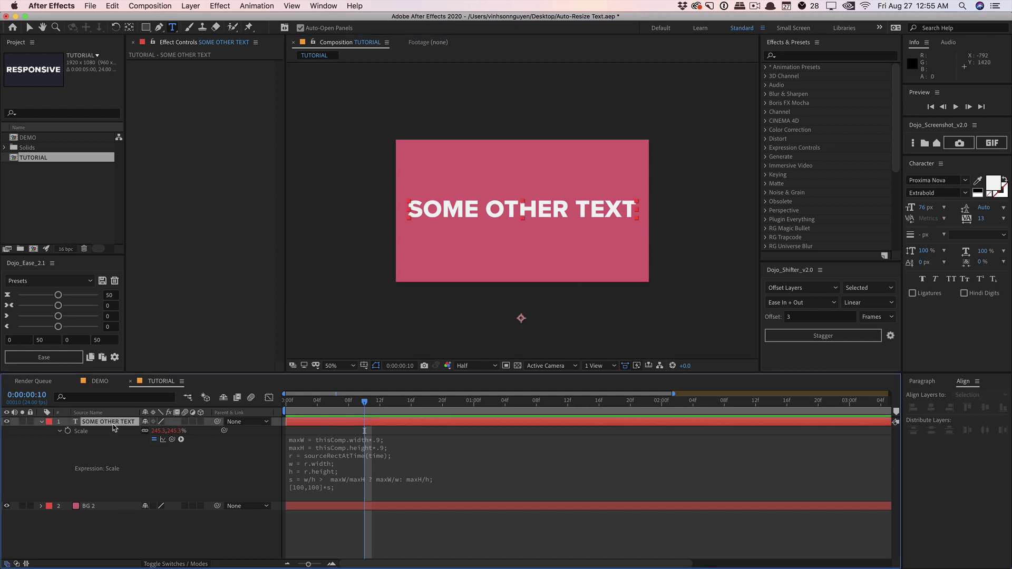
{"action": "double_click", "coordinate": [130, 423]}
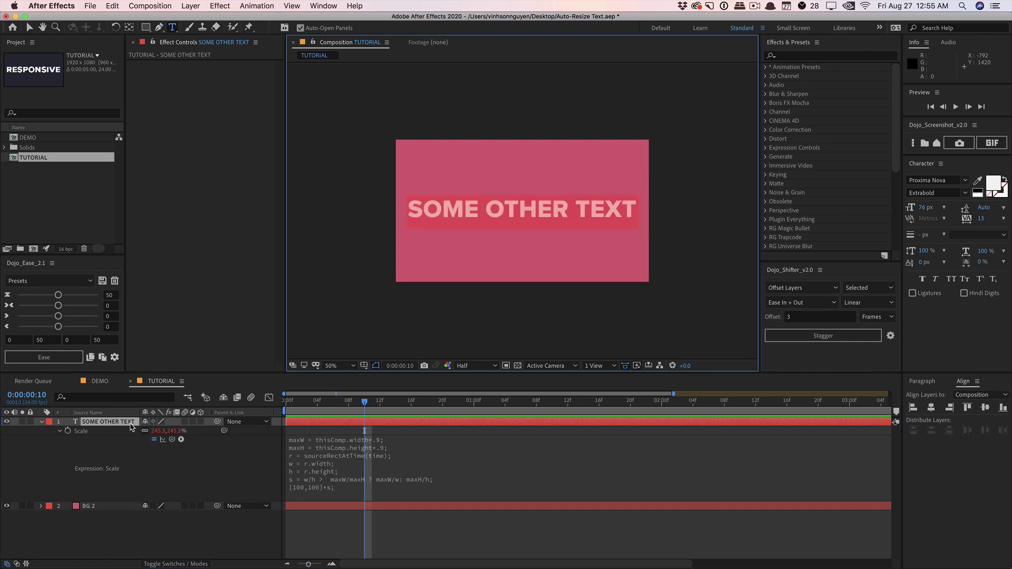
{"action": "type", "text": "HELLO"}
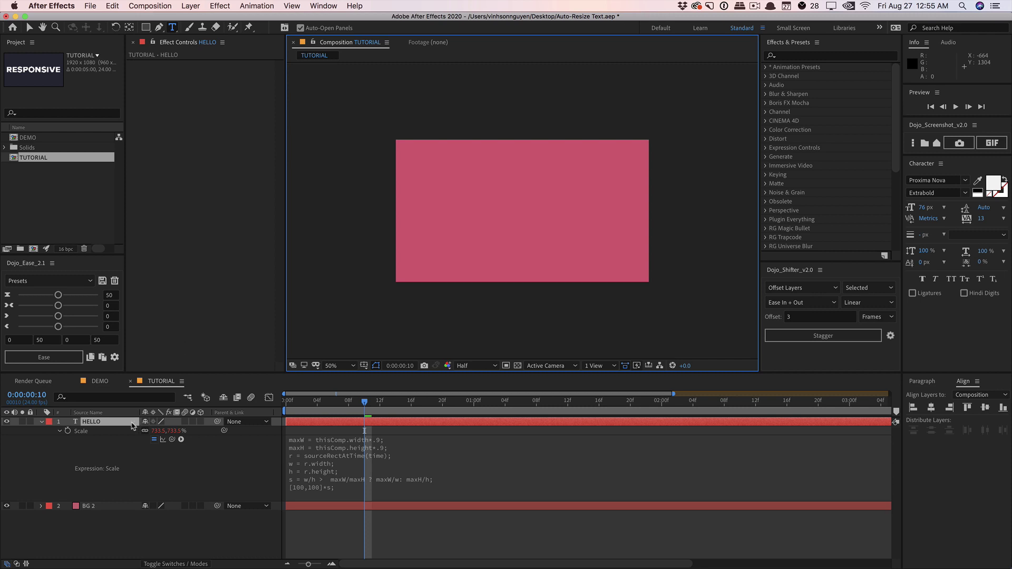
- Extend the layer's text to HELLO THIS SOME STUFF to test a longer line
{"action": "left_click", "coordinate": [130, 426]}
{"action": "double_click", "coordinate": [131, 424]}
{"action": "type", "text": "THIS SOME STUFF"}
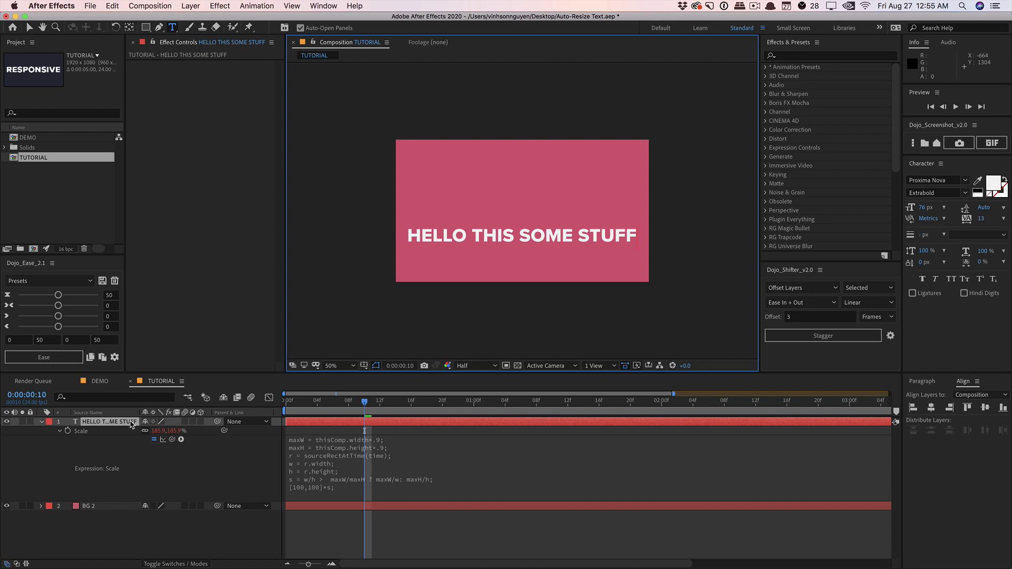
{"action": "left_click", "coordinate": [132, 425]}
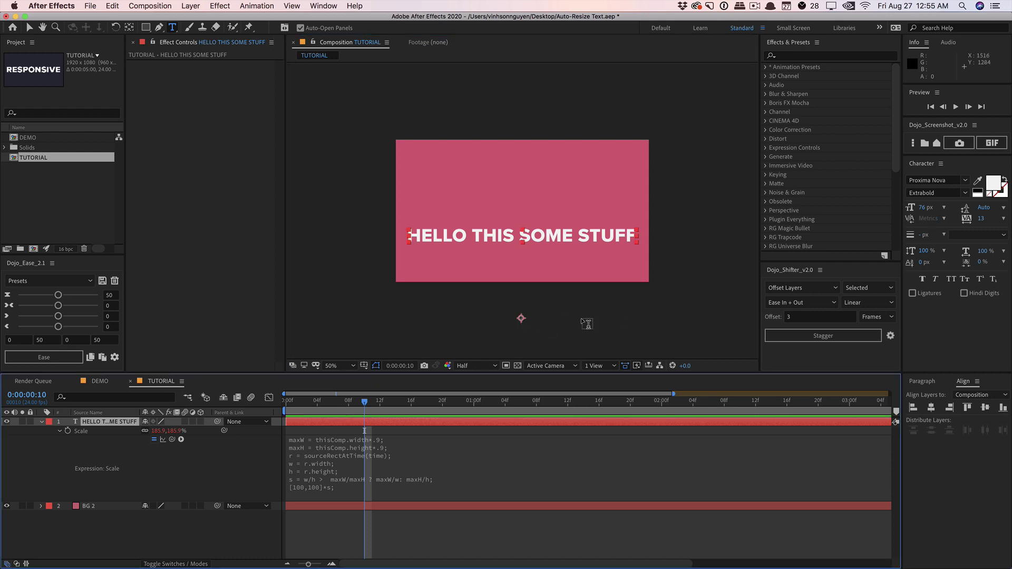
- Move the text layer's anchor point to about 585, 443 in the composition, above and left of the text's centre, and replace the text with HELLO
{"action": "left_click", "coordinate": [111, 423]}
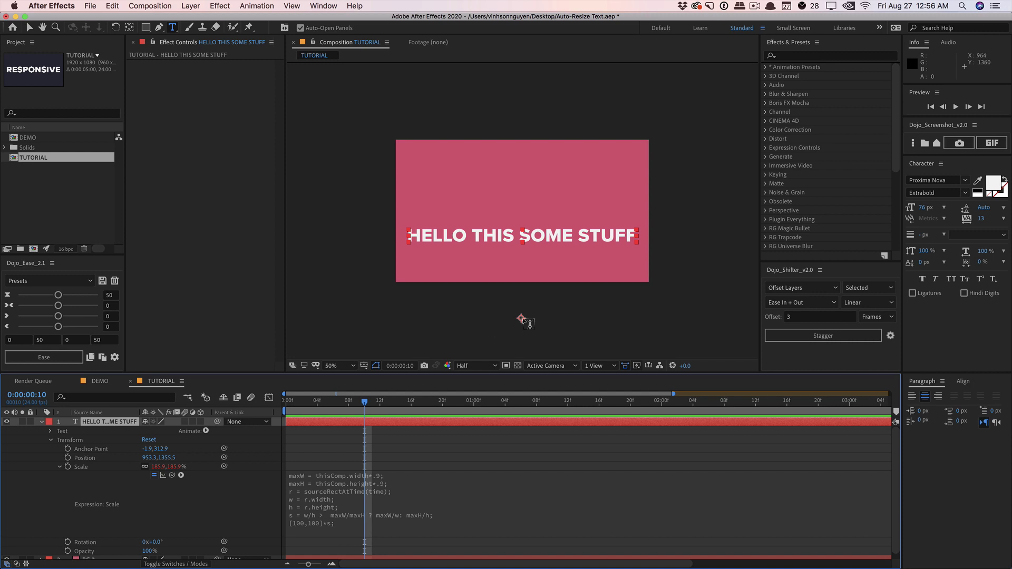
{"action": "key", "text": "y"}
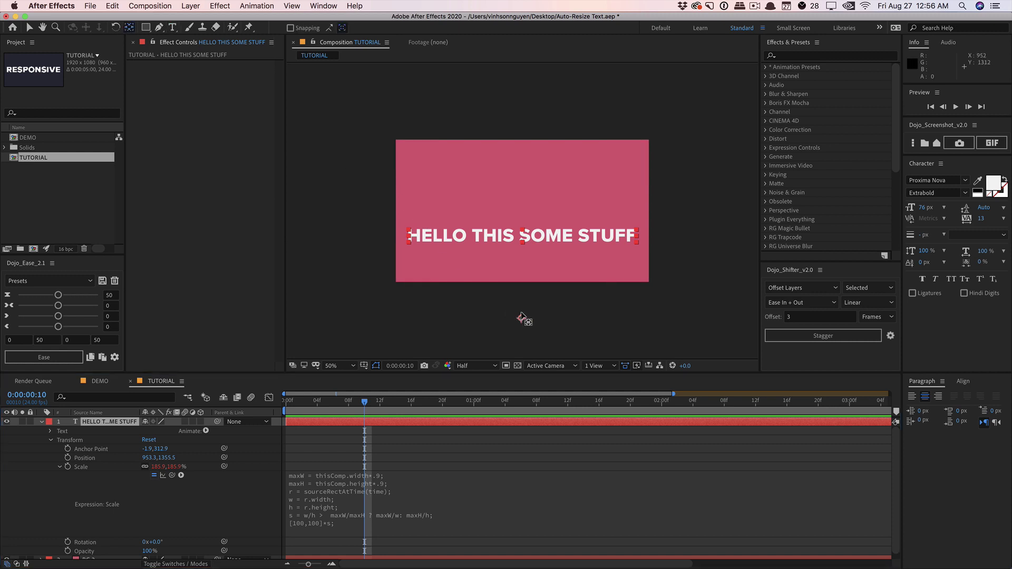
{"action": "left_click_drag", "start_coordinate": [521, 318], "coordinate": [473, 195]}
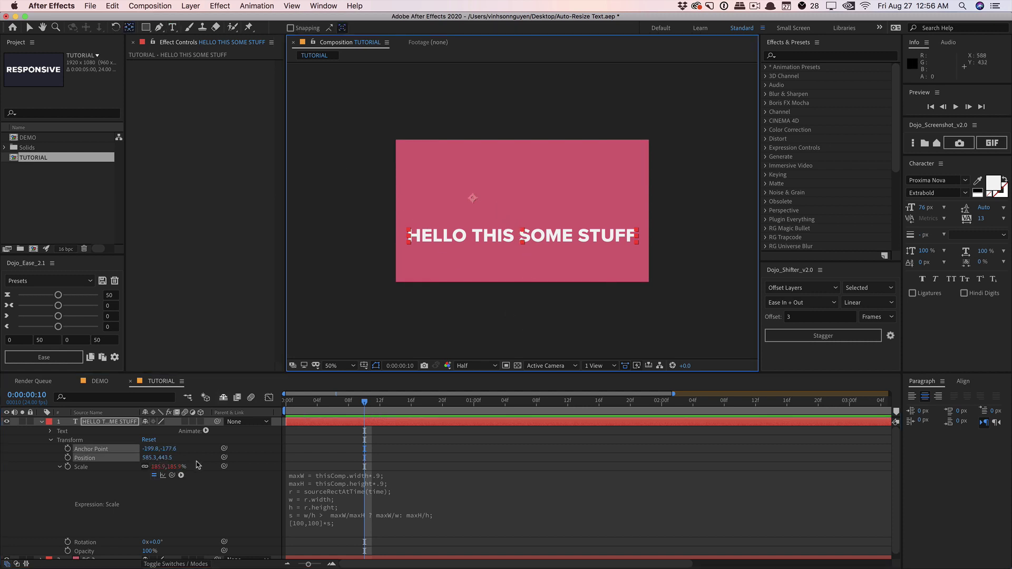
{"action": "double_click", "coordinate": [102, 427]}
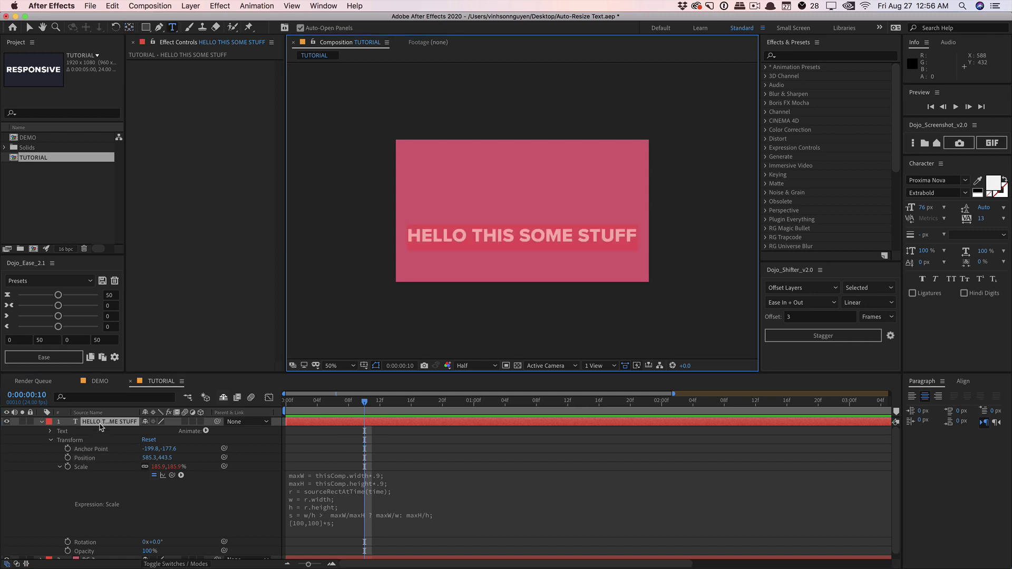
{"action": "type", "text": "HELLO"}
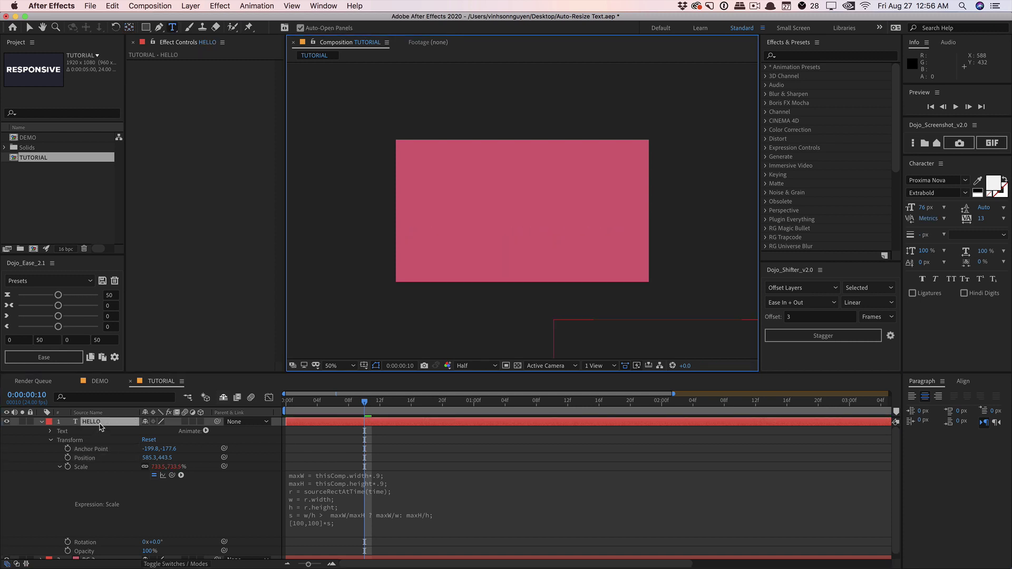
- Enable an expression on the text layer's Anchor Point property and enlarge its expression field
{"action": "left_click", "coordinate": [101, 451]}
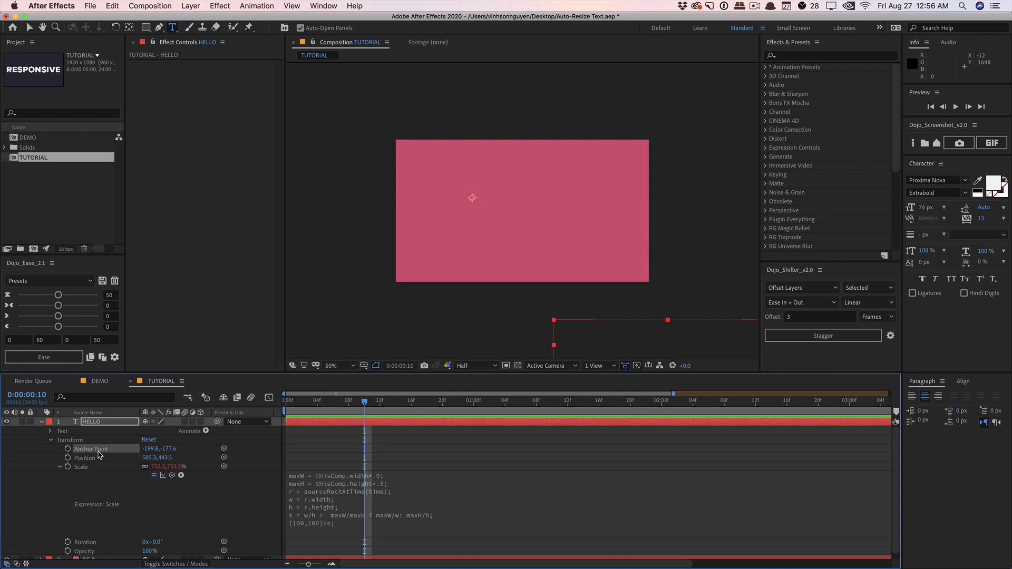
{"action": "left_click", "coordinate": [68, 450], "text": "alt"}
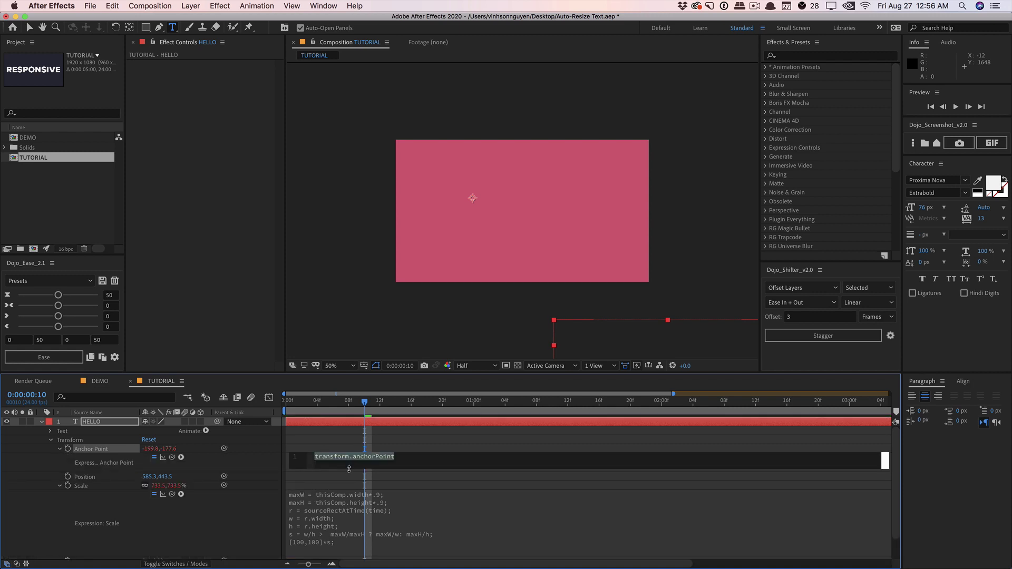
{"action": "left_click_drag", "start_coordinate": [352, 469], "coordinate": [349, 532]}
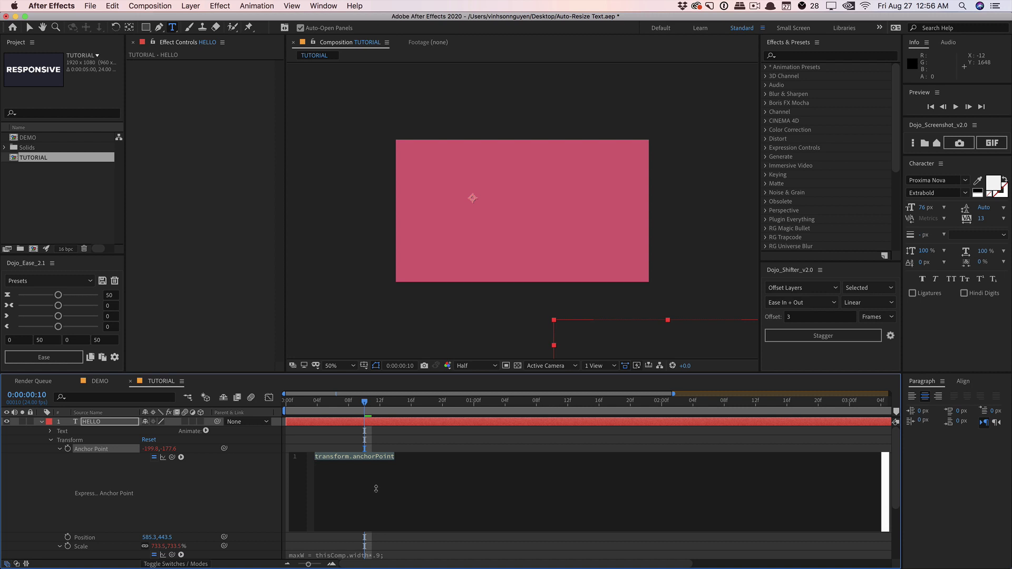
- Replace the default Anchor Point expression with the line sourceSize = thisLayer.sourceRectAtTime(time, false);
{"action": "type", "text": "sourcesi"}
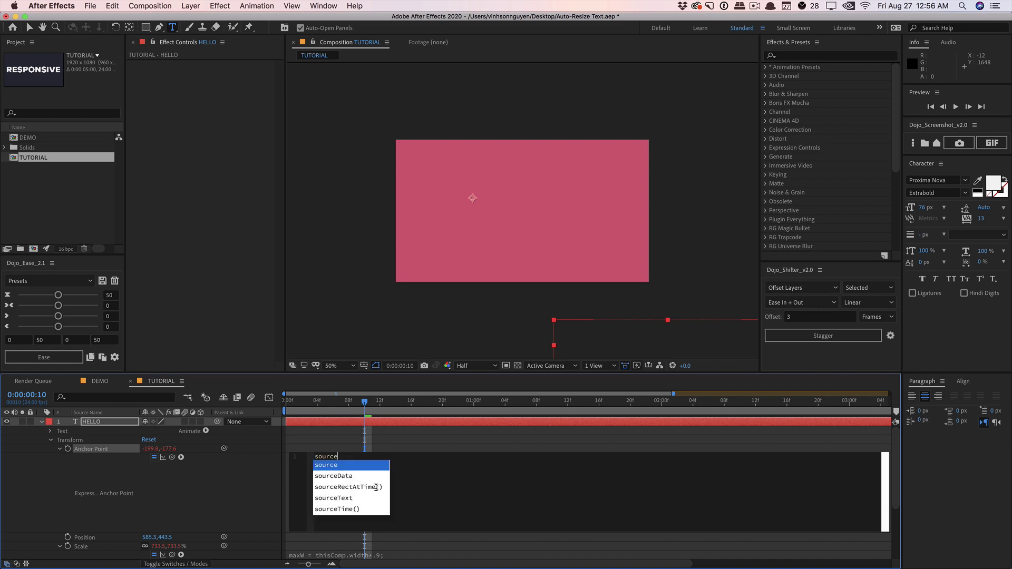
{"action": "key", "text": "Return"}
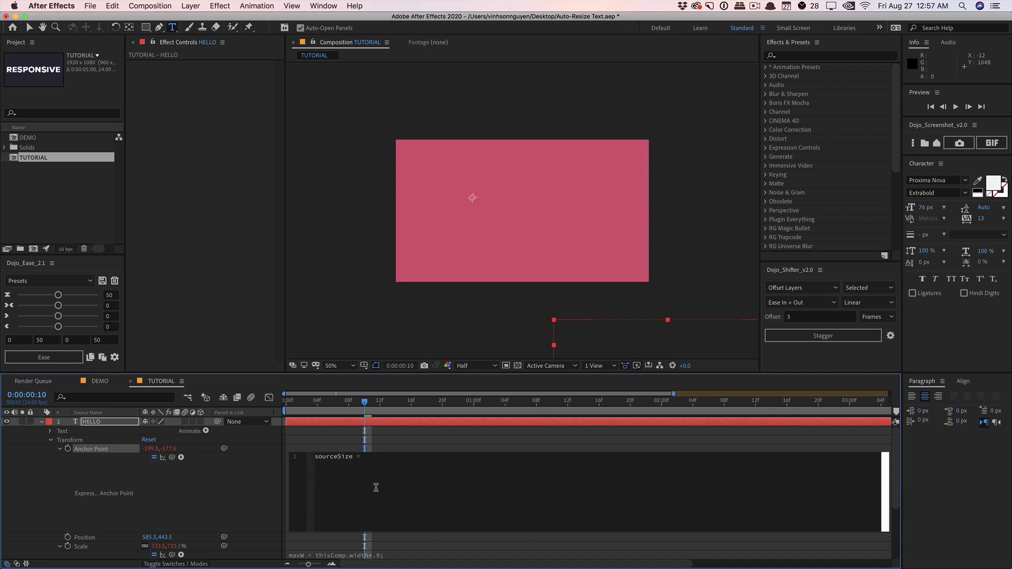
{"action": "type", "text": "= thisLayer.so"}
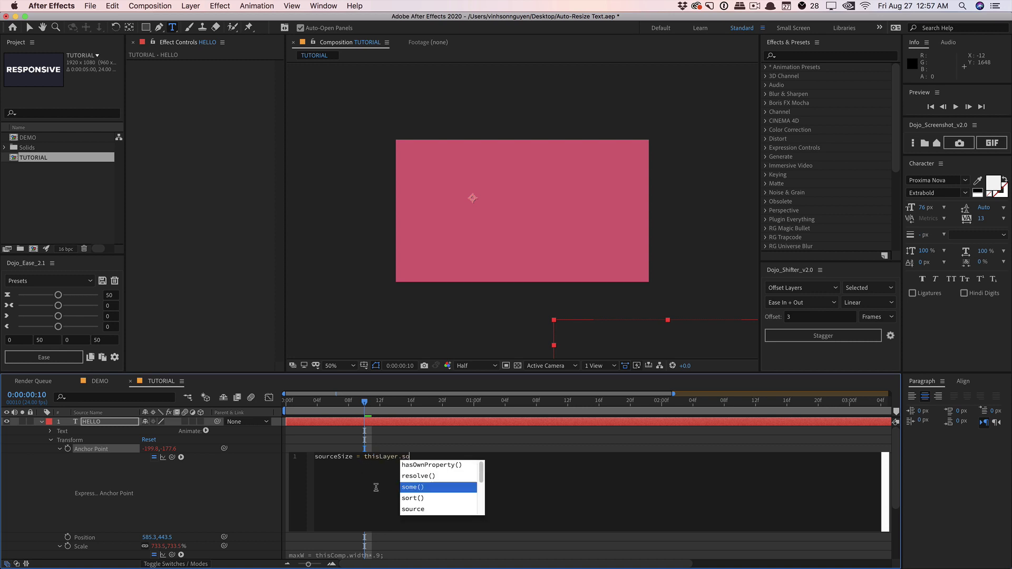
{"action": "type", "text": "urceRectAtTime("}
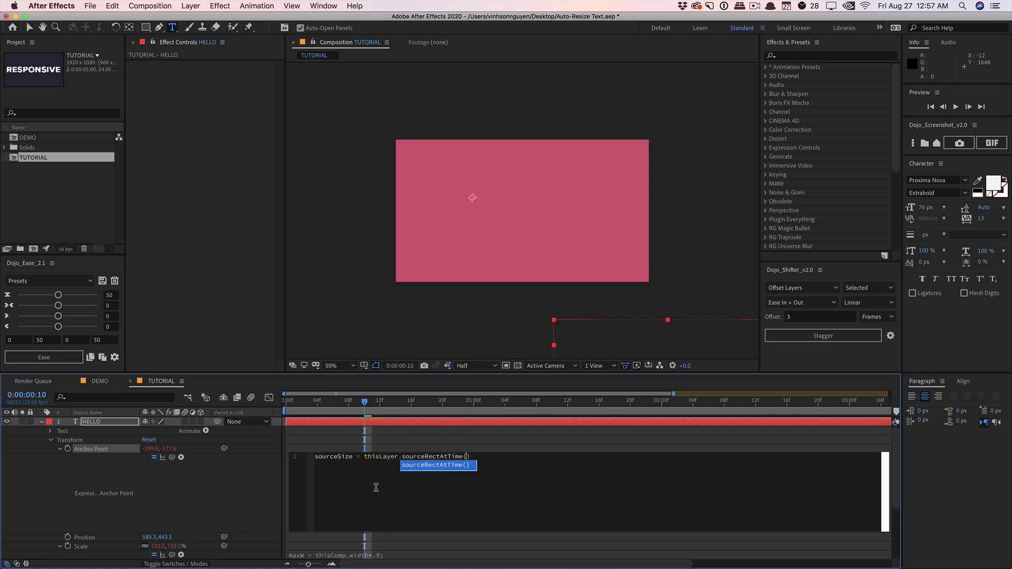
{"action": "key", "text": "Return"}
{"action": "type", "text": "time, false"}
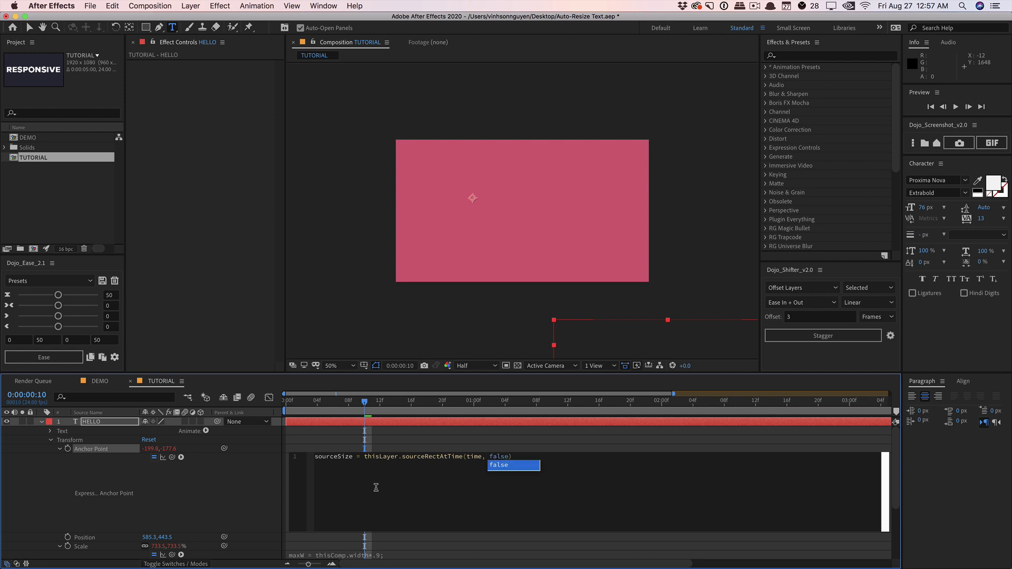
{"action": "key", "text": "Right"}
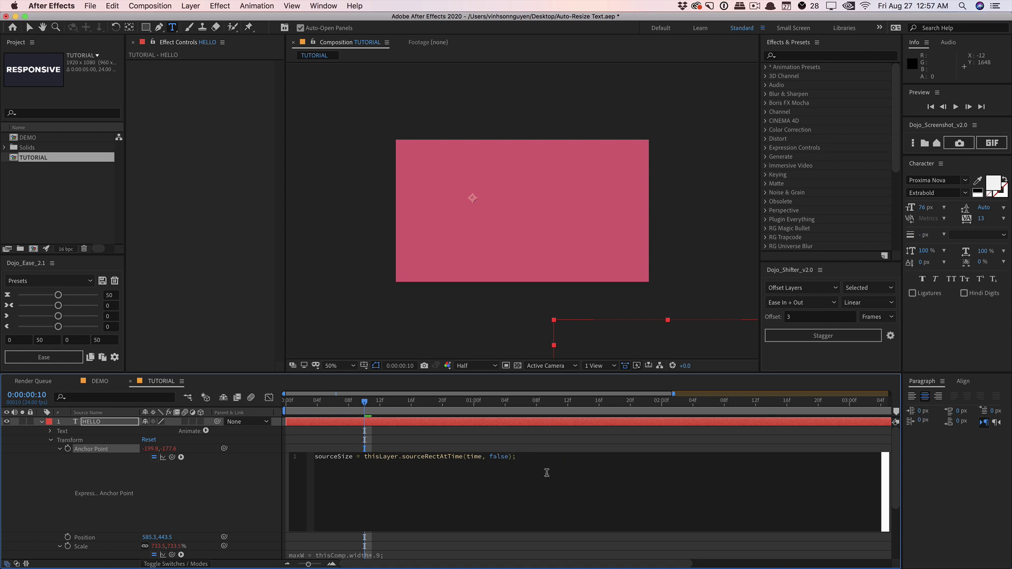
- Add the lines T = sourceSize.top; and L = sourceSize.left; below the sourceSize line of the Anchor Point expression
{"action": "key", "text": "Return"}
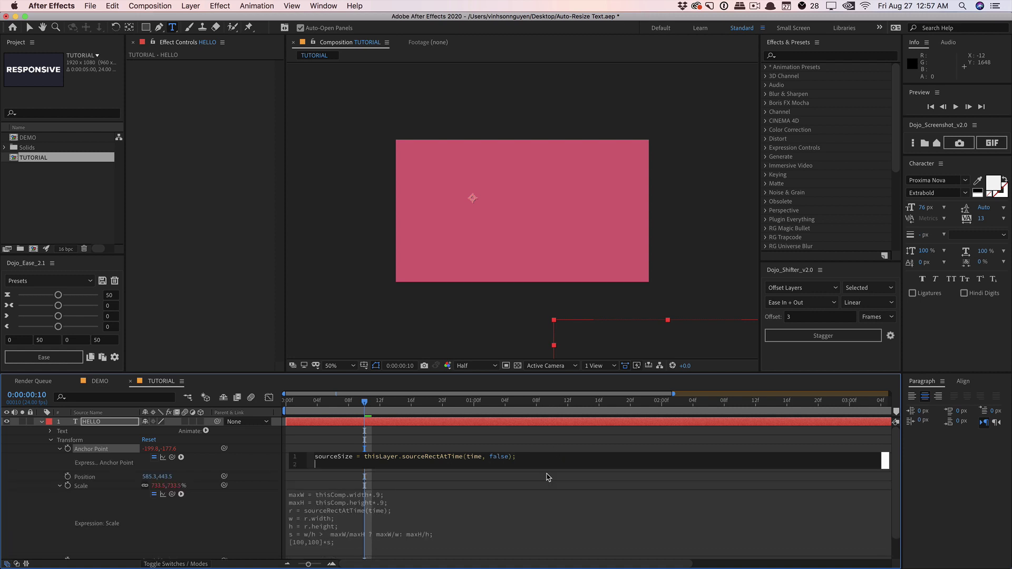
{"action": "type", "text": "T = sourceSize.top;"}
{"action": "key", "text": "Return"}
{"action": "type", "text": "L ="}
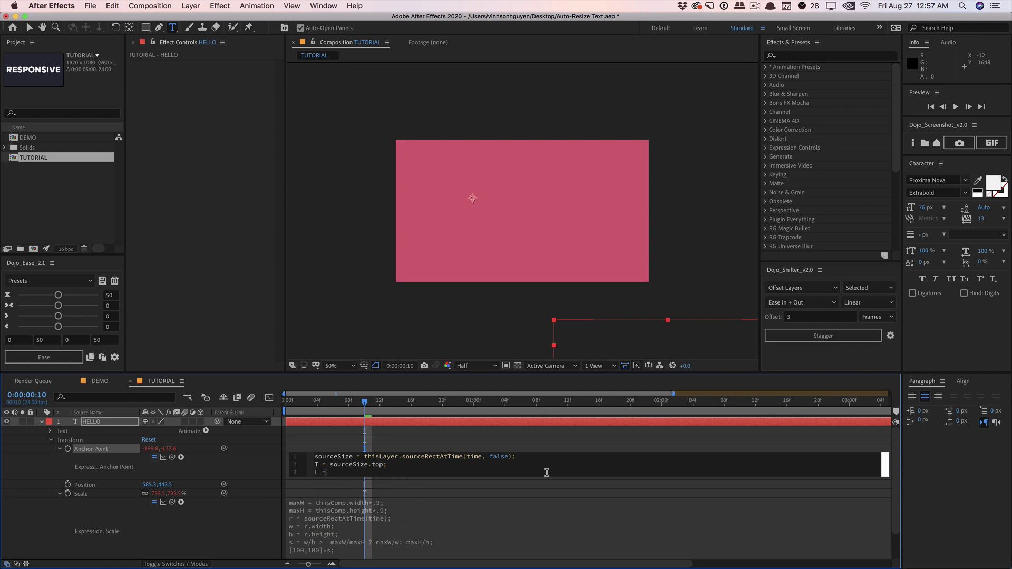
{"action": "type", "text": " sourceSize.left;"}
{"action": "key", "text": "Return"}
- Add the lines W = sourceSize.width; and H = sourceSize.height; to the Anchor Point expression
{"action": "type", "text": "W ="}
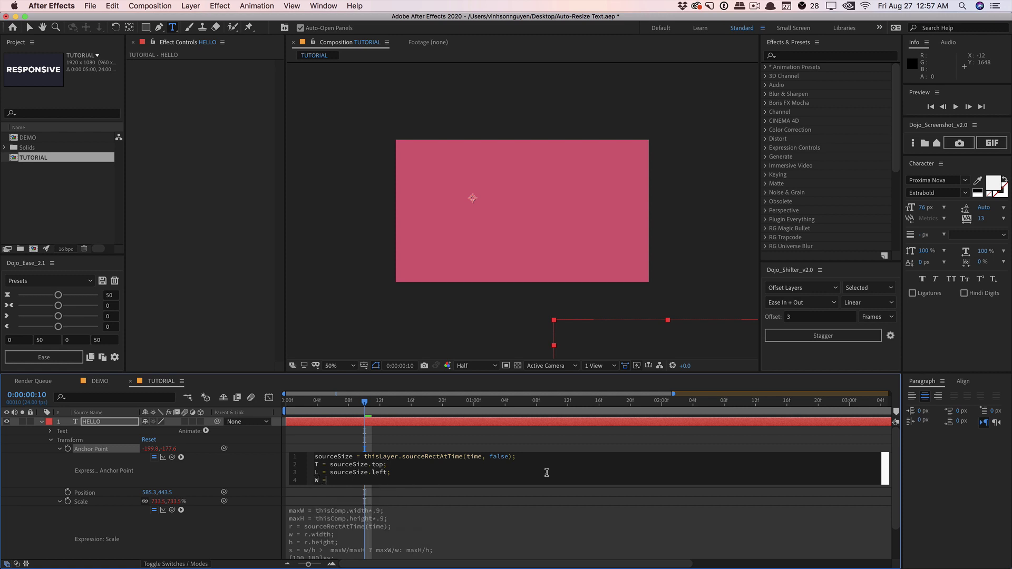
{"action": "type", "text": " source"}
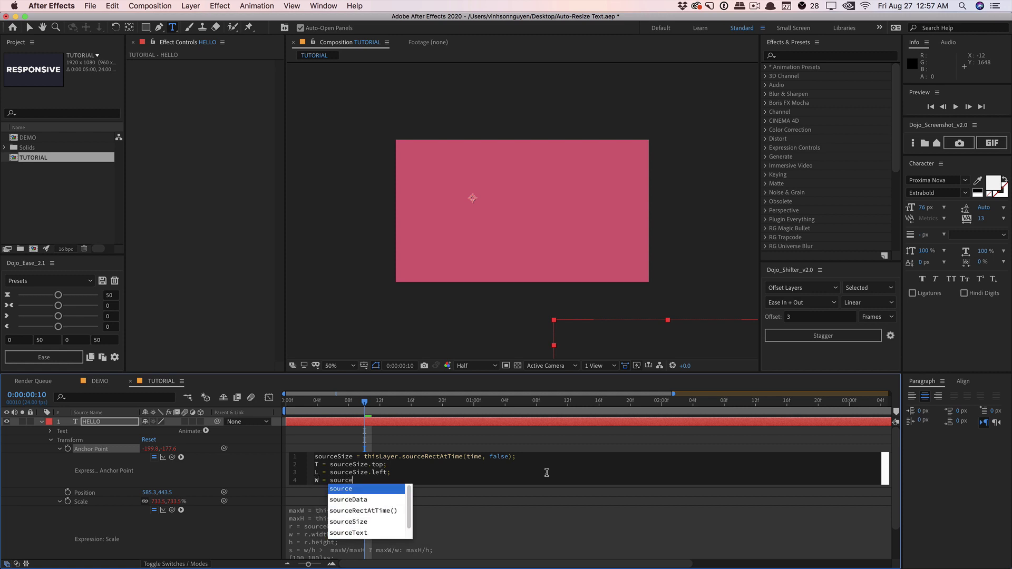
{"action": "type", "text": "Size.width;"}
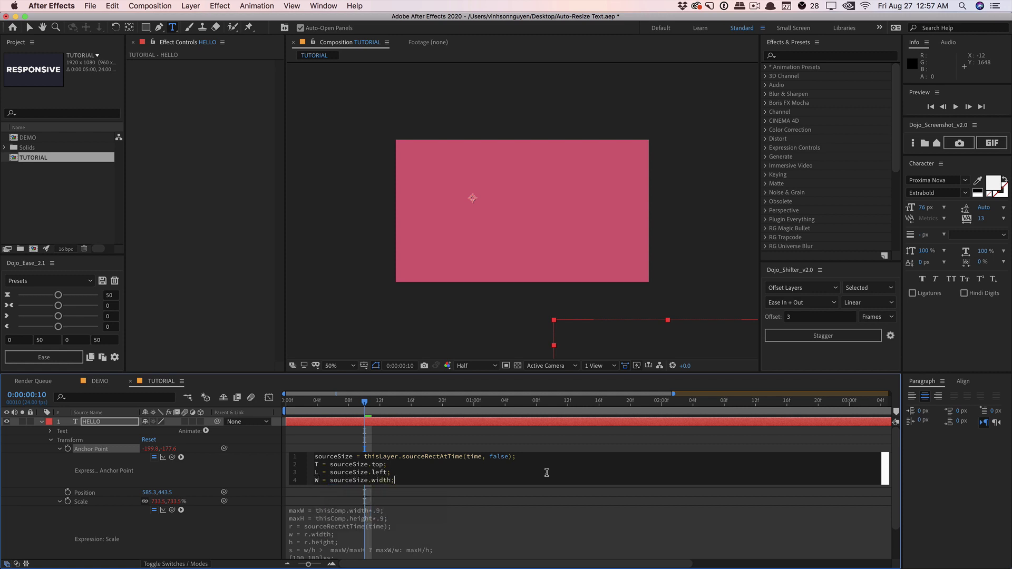
{"action": "key", "text": "Return"}
{"action": "type", "text": "H = "}
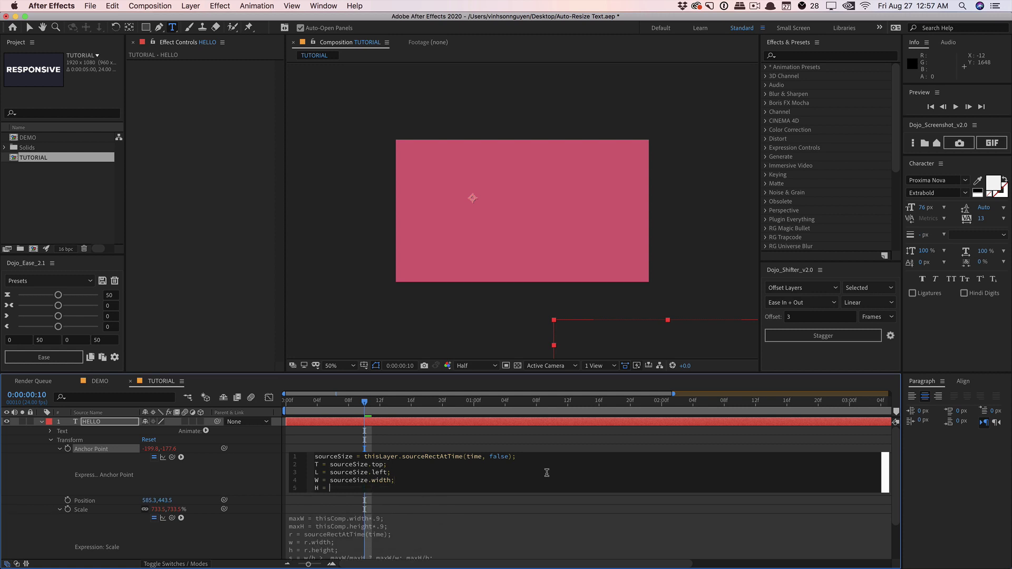
{"action": "type", "text": "sourceSize.height;"}
- Finish the Anchor Point expression with a blank line and the output [L + W/2, T + H/2];, and apply it
{"action": "key", "text": "Return"}
{"action": "key", "text": "Return"}
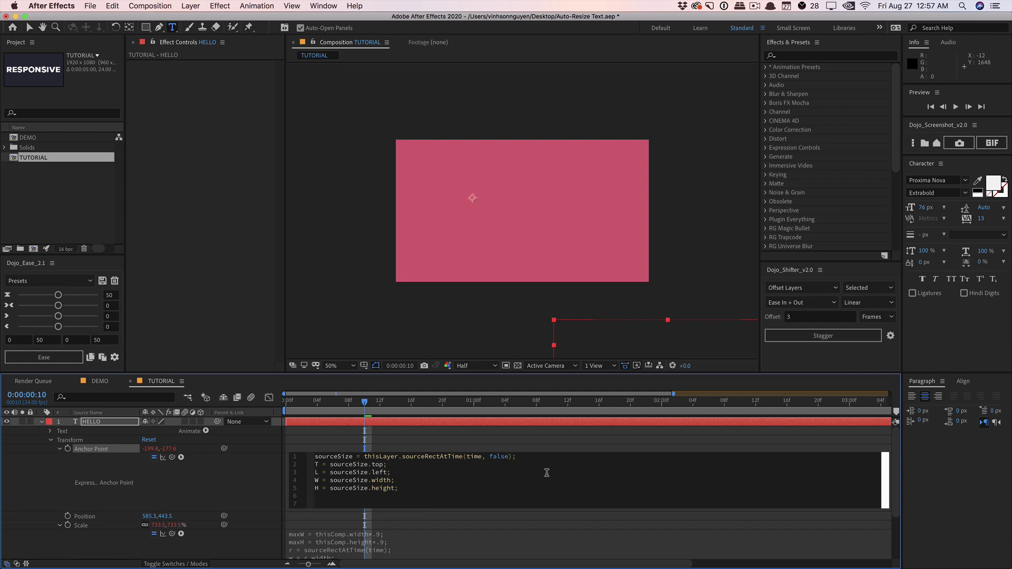
{"action": "type", "text": "[L + W/2, T + H/2];"}
{"action": "triple_click", "coordinate": [359, 505]}
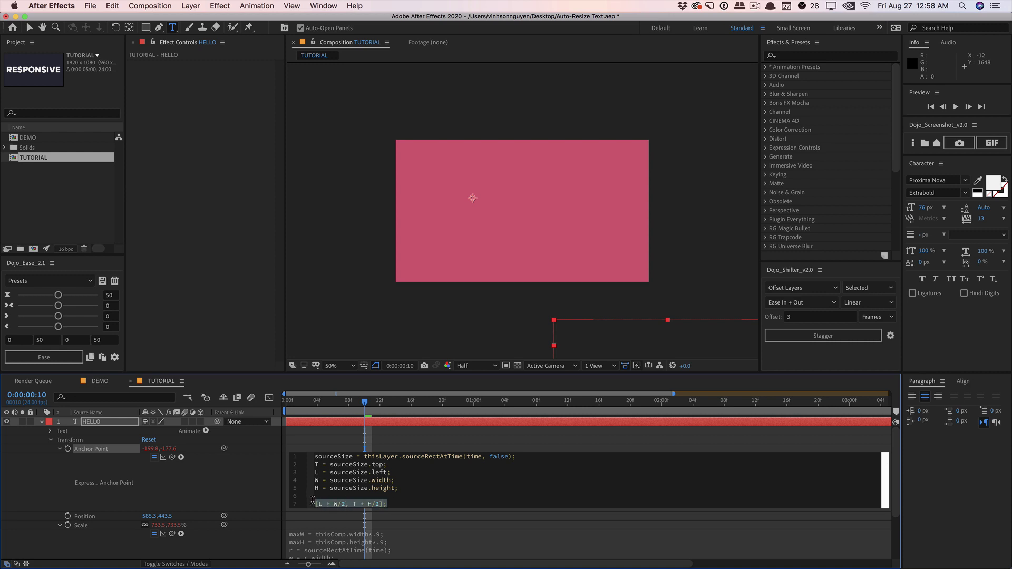
{"action": "left_click", "coordinate": [263, 495]}
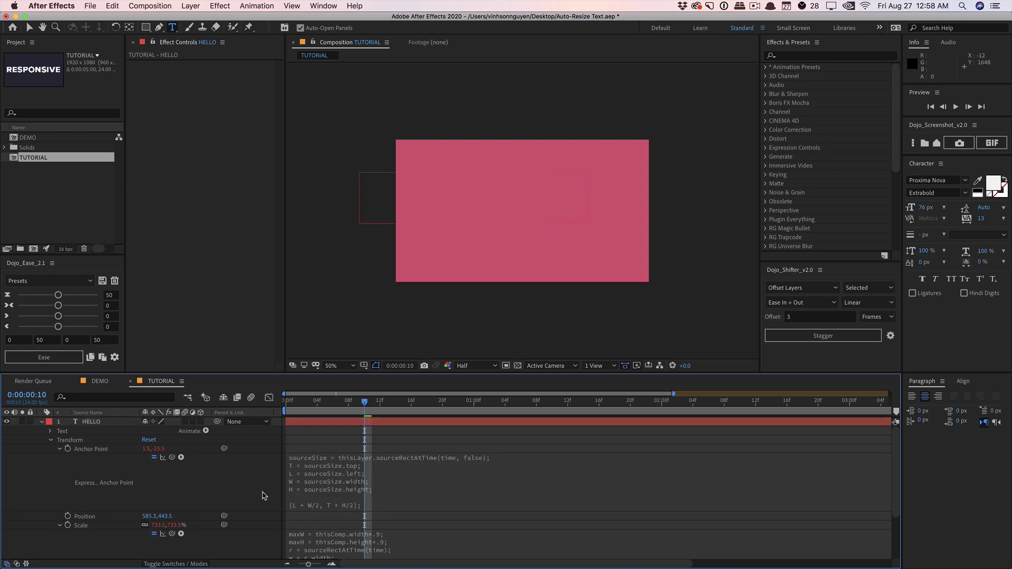
- Check the HELLO layer's anchor point in the composition and review the output line of its Anchor Point expression
{"action": "left_click", "coordinate": [353, 490]}
{"action": "left_click", "coordinate": [120, 423]}
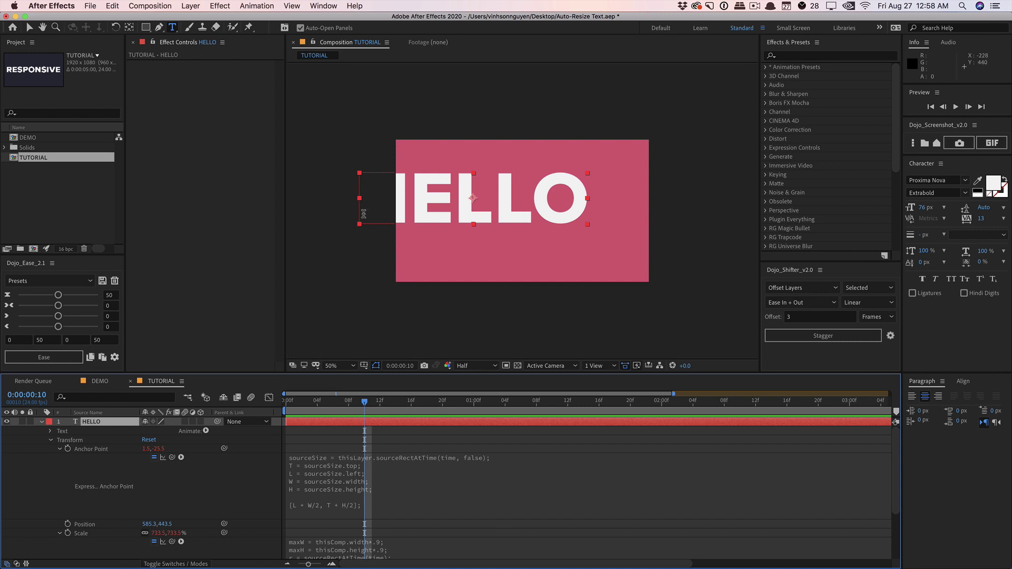
{"action": "left_click", "coordinate": [370, 477]}
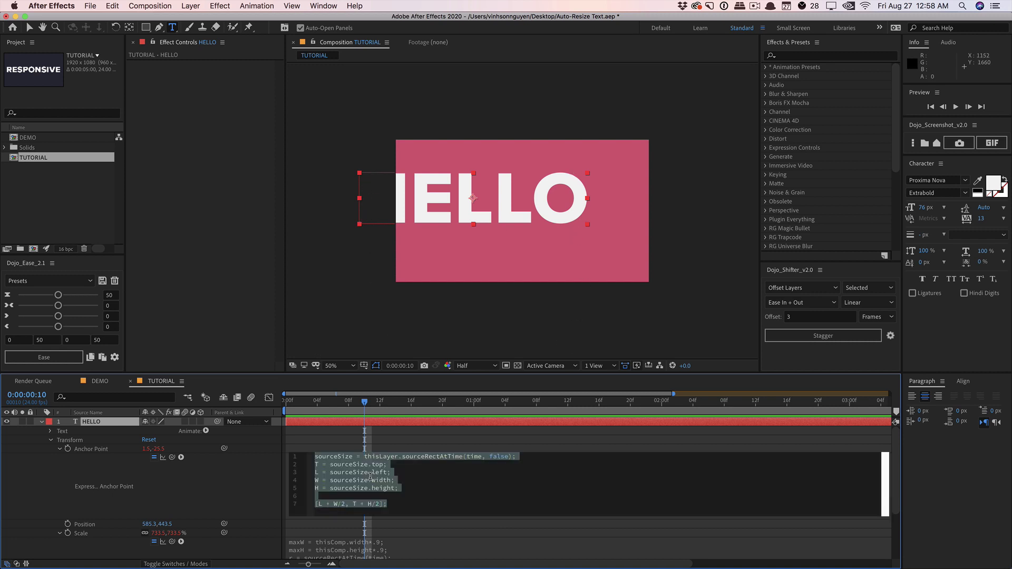
{"action": "left_click", "coordinate": [360, 495]}
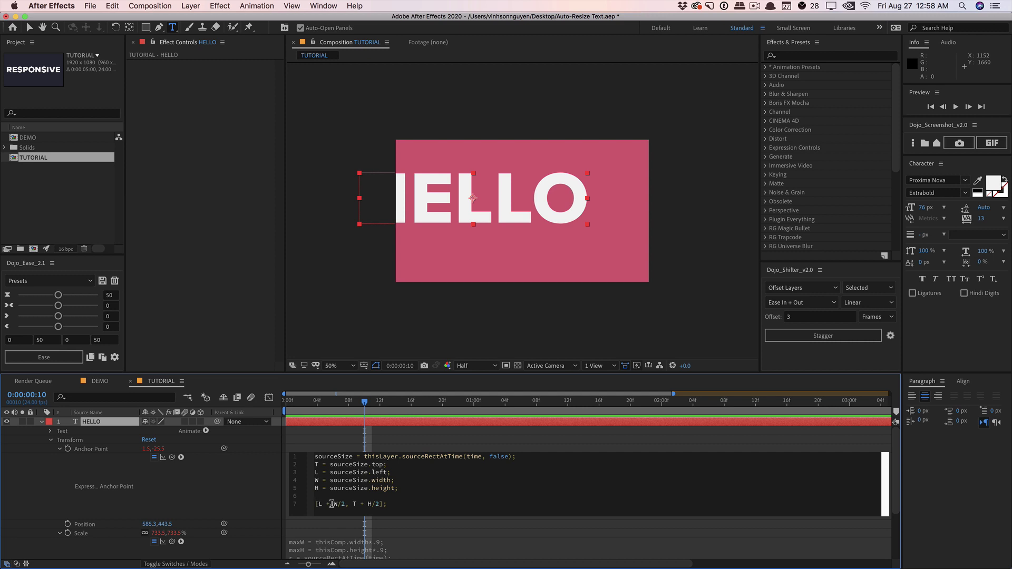
{"action": "left_click", "coordinate": [319, 505]}
{"action": "left_click", "coordinate": [126, 422]}
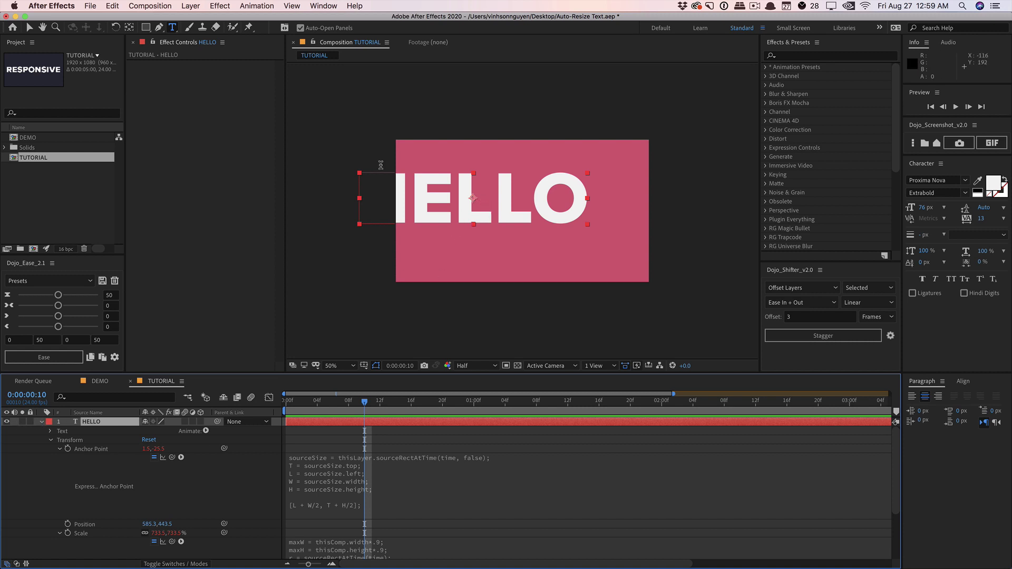
- Show only the Position property of the HELLO layer and enable an expression on it
{"action": "left_click", "coordinate": [42, 422]}
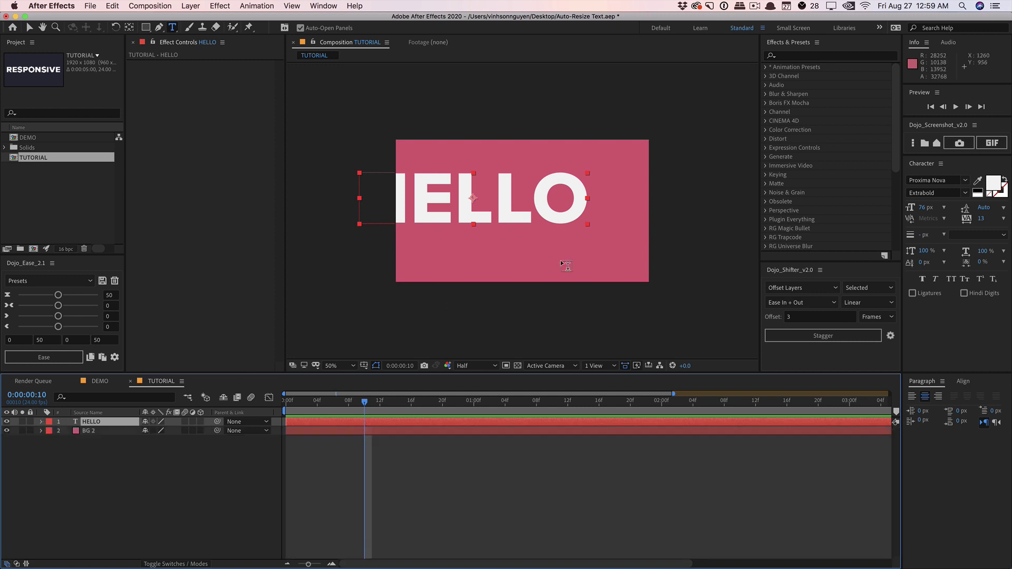
{"action": "key", "text": "v"}
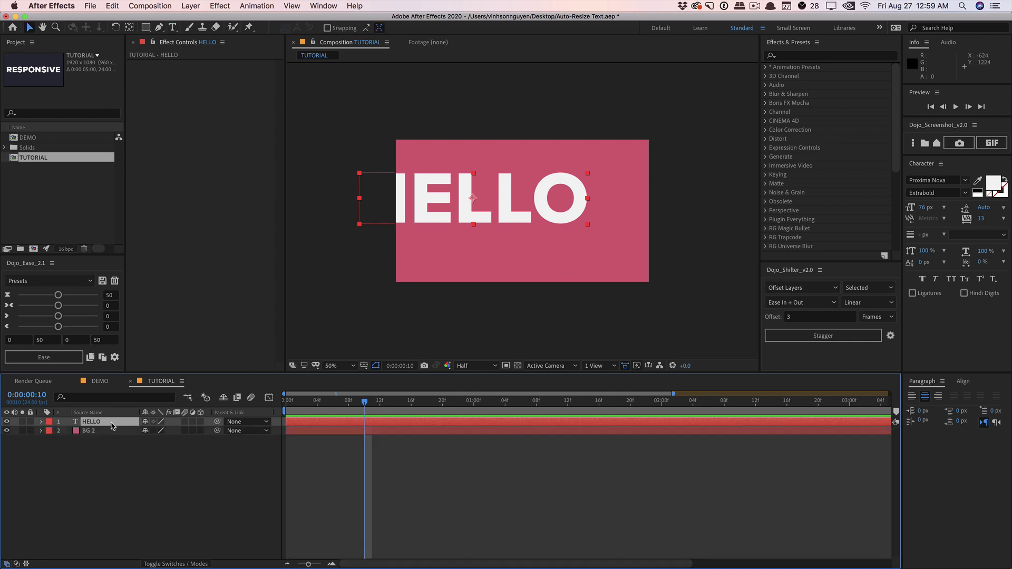
{"action": "key", "text": "p"}
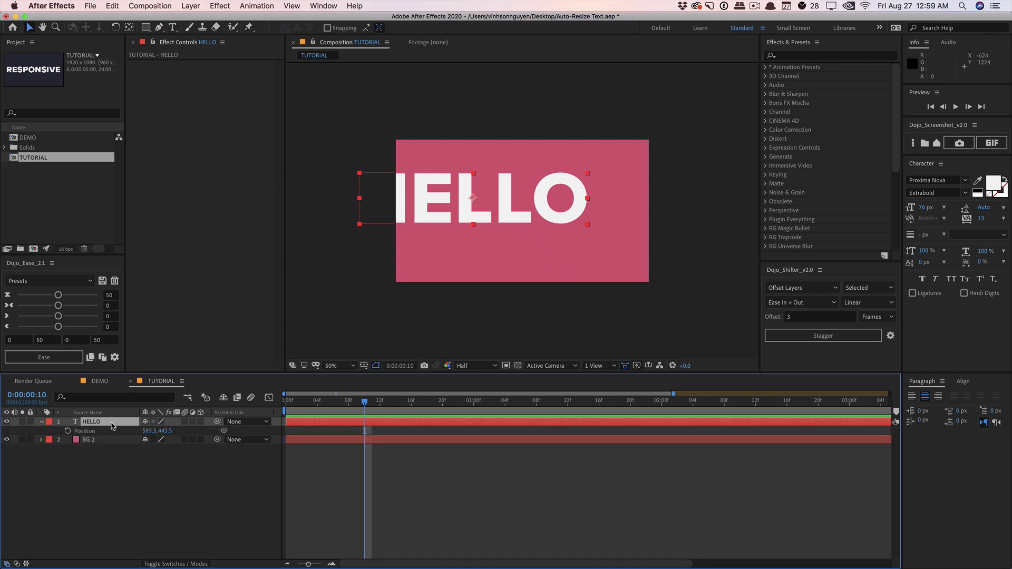
{"action": "left_click", "coordinate": [69, 433], "text": "alt"}
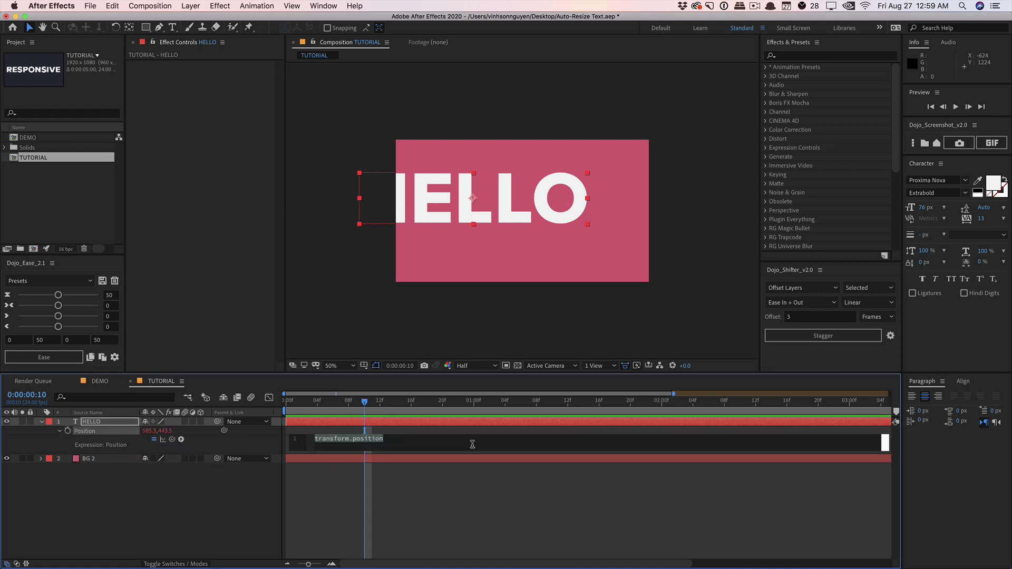
- Write the Position expression as three lines, H = thisComp.height; W = thisComp.width; and [W/2, H/2];, and apply it
{"action": "type", "text": "H"}
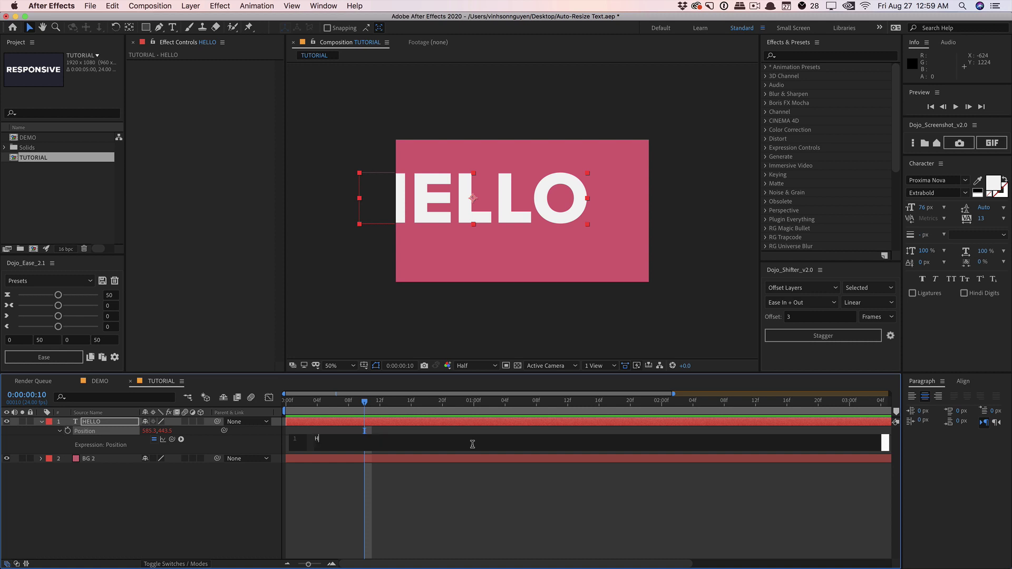
{"action": "type", "text": " = thisComp.height"}
{"action": "type", "text": "; "}
{"action": "type", "text": "W = thisCo"}
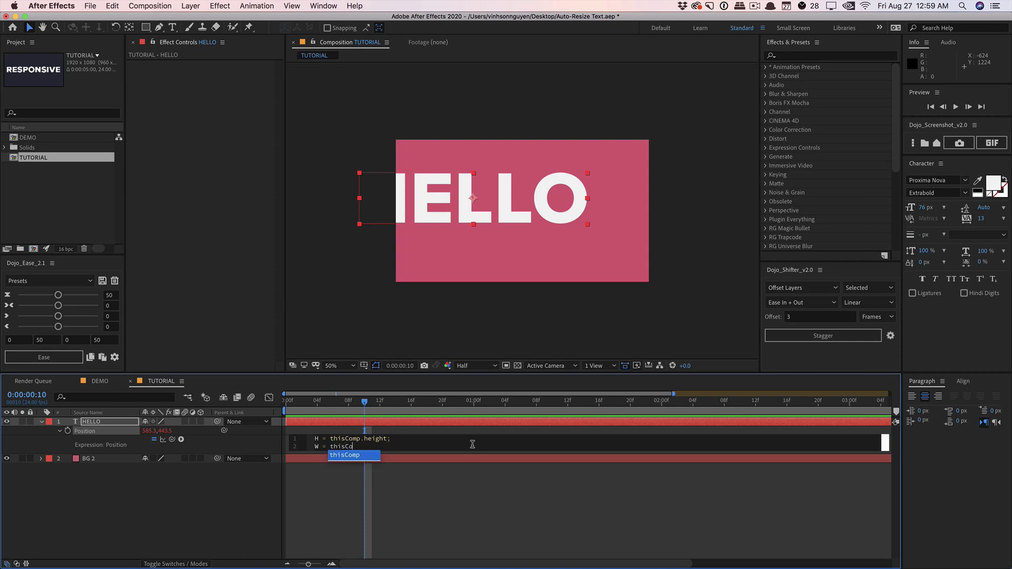
{"action": "type", "text": "mp.width;"}
{"action": "key", "text": "Return"}
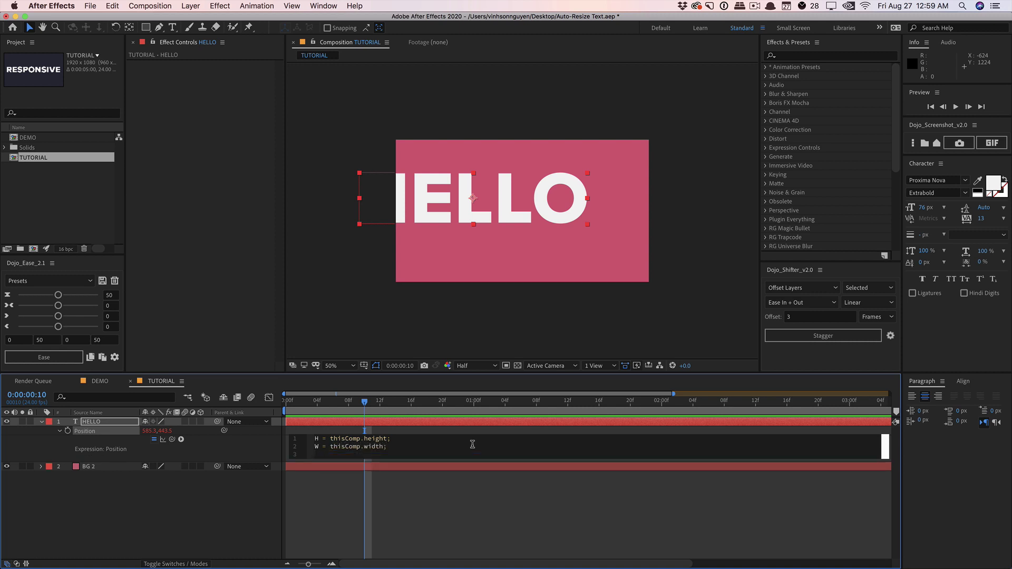
{"action": "type", "text": "[W/2,"}
{"action": "type", "text": "H/2];"}
{"action": "left_click", "coordinate": [256, 504]}
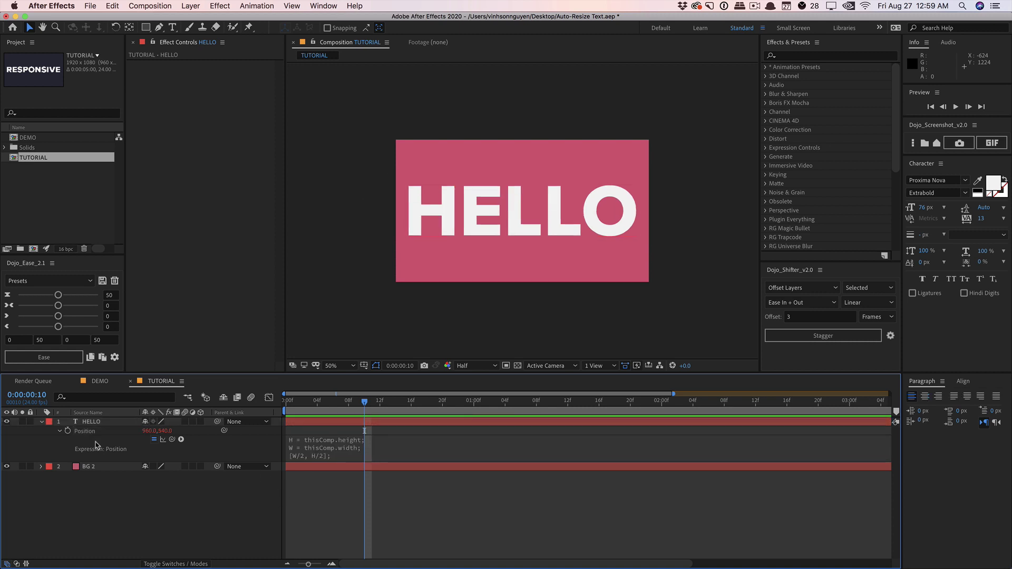
- Replace the text layer's content with HELLO THIS IS TEXT to test the resizing and centring
{"action": "left_click", "coordinate": [94, 423]}
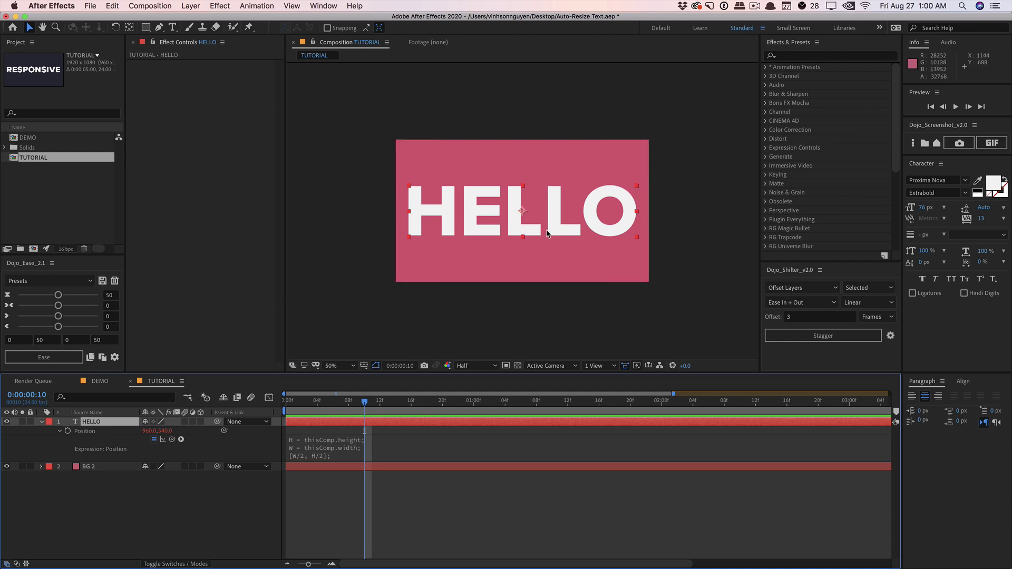
{"action": "double_click", "coordinate": [119, 426]}
{"action": "type", "text": "H"}
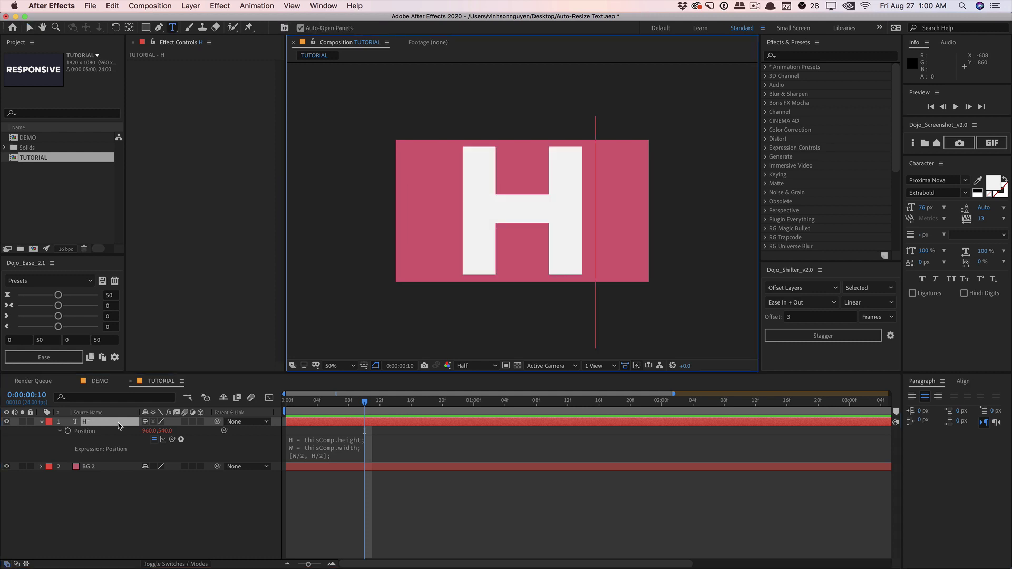
{"action": "type", "text": "ELLO THIS IS TEXT"}
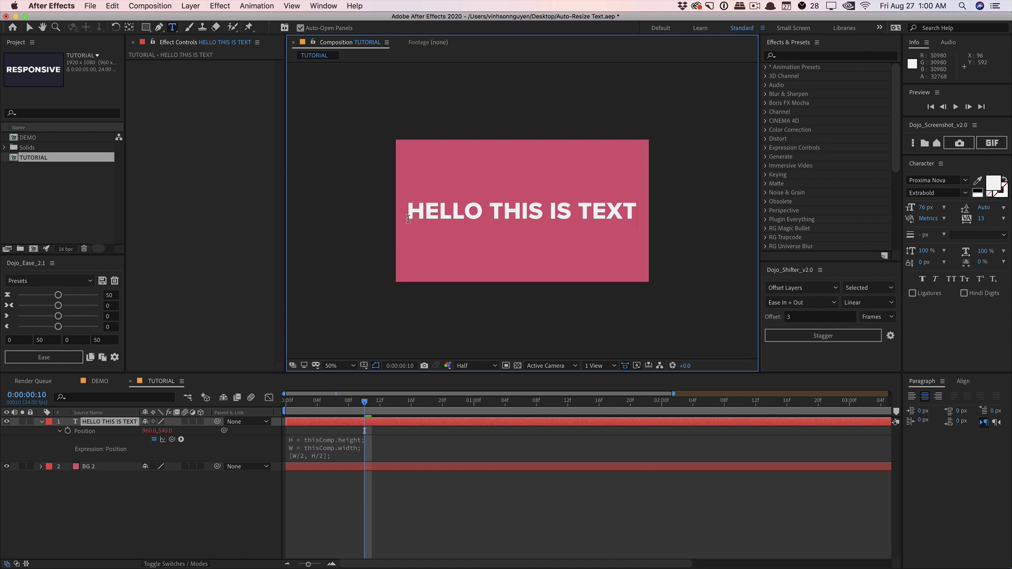
- Expand the text layer's transform properties and review its Anchor Point and Position expressions
{"action": "left_click", "coordinate": [60, 431]}
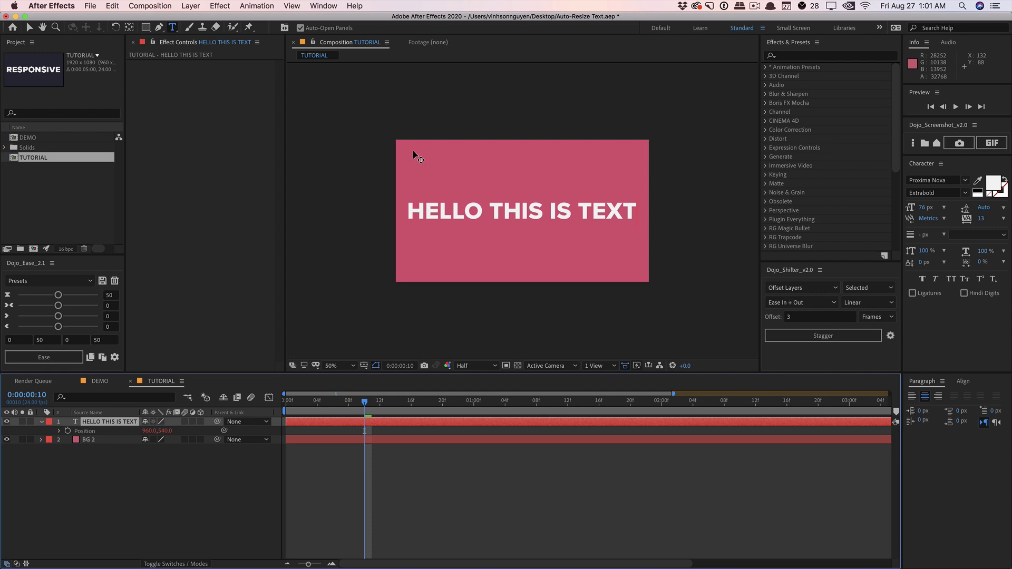
{"action": "left_click", "coordinate": [60, 431]}
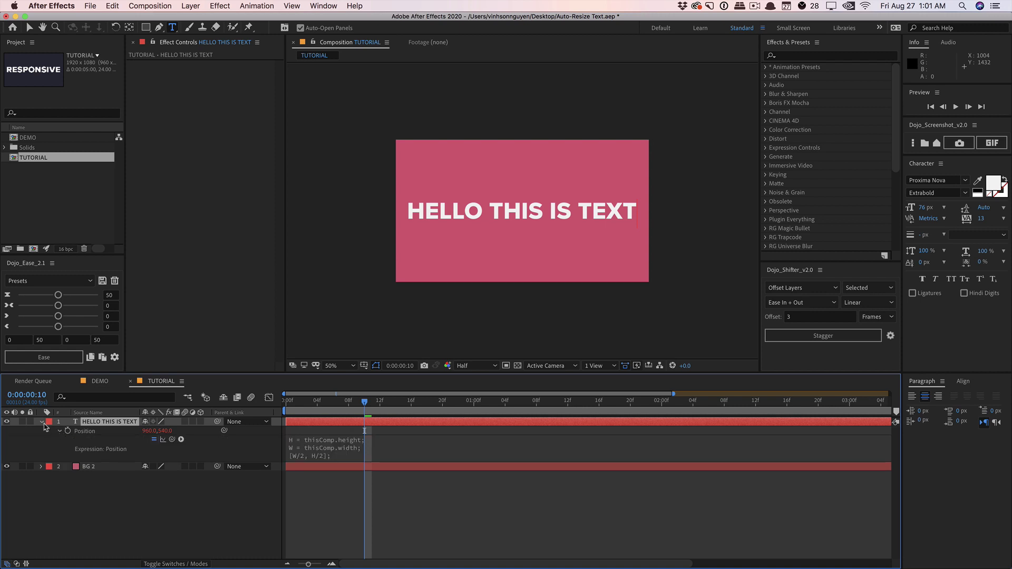
{"action": "left_click", "coordinate": [42, 422]}
{"action": "left_click", "coordinate": [42, 422]}
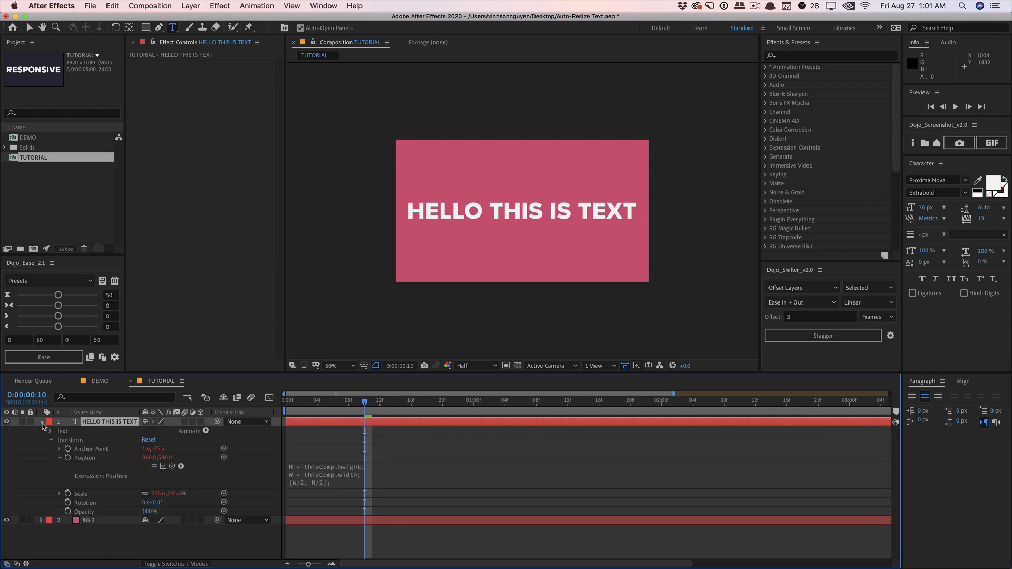
{"action": "left_click", "coordinate": [60, 449]}
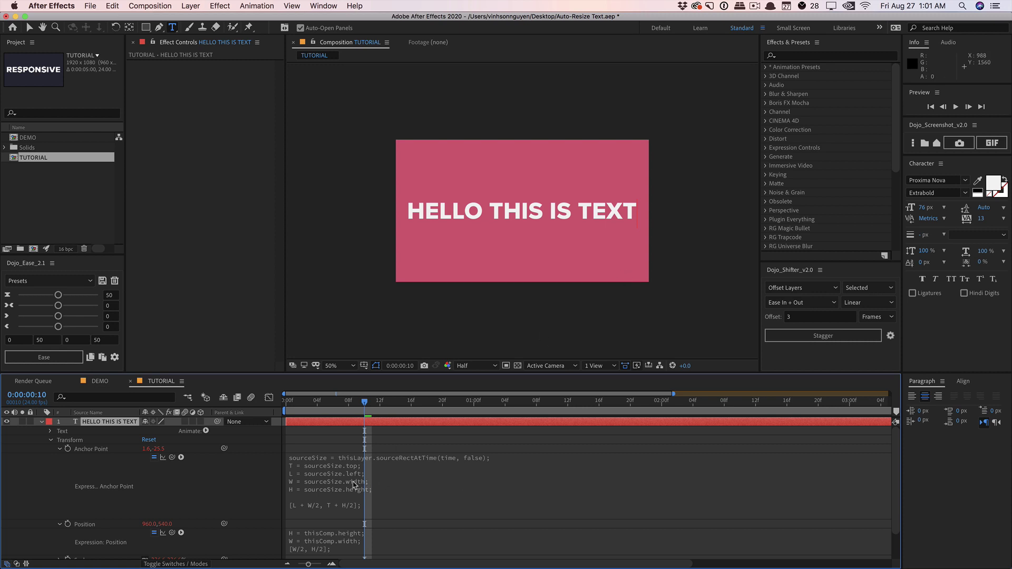
{"action": "left_click", "coordinate": [337, 506]}
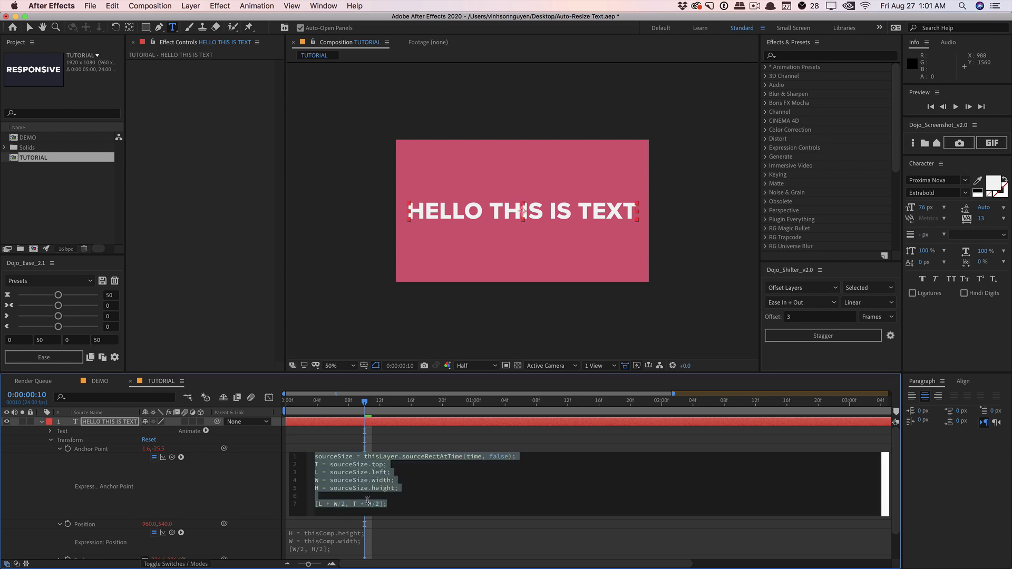
{"action": "left_click", "coordinate": [394, 497]}
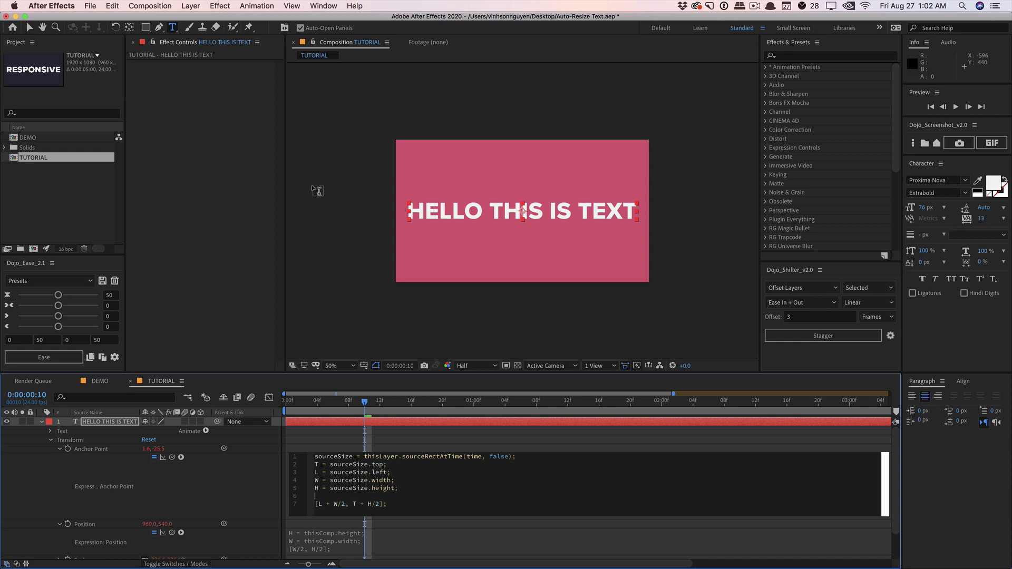
{"action": "left_click", "coordinate": [135, 431]}
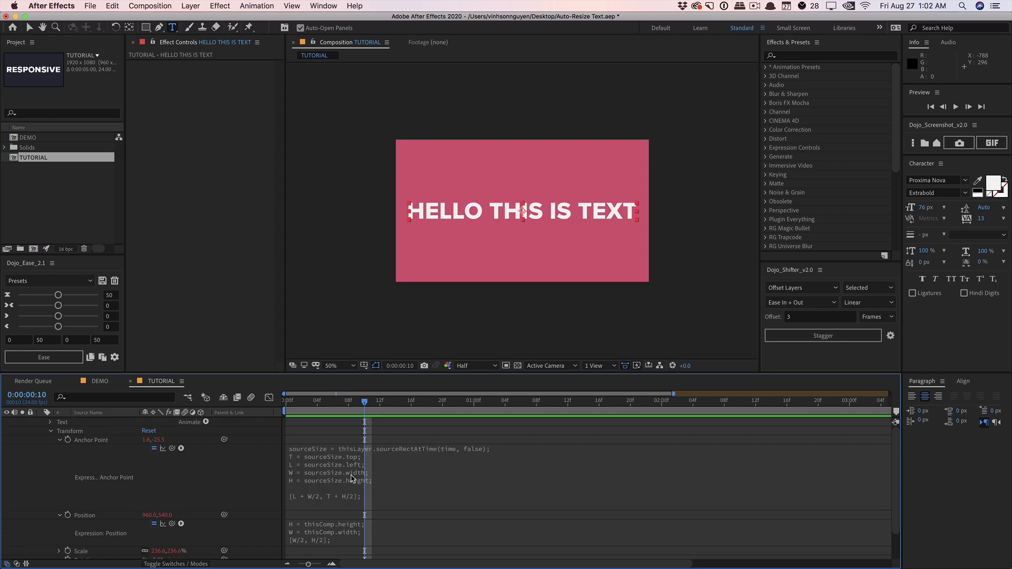
{"action": "scroll", "coordinate": [105, 485], "scroll_direction": "down", "scroll_amount": 3}
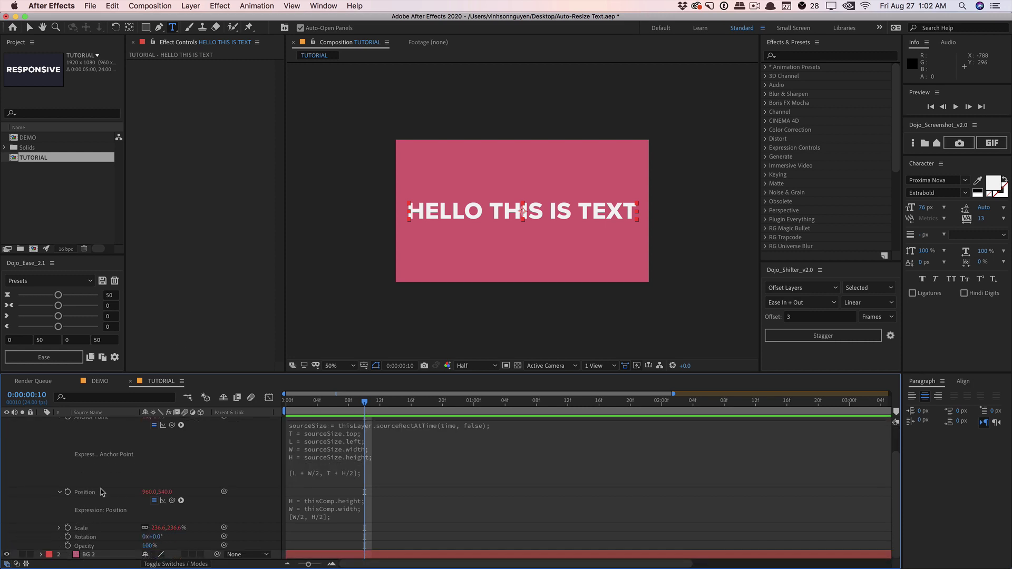
{"action": "scroll", "coordinate": [104, 492], "scroll_direction": "up", "scroll_amount": 3}
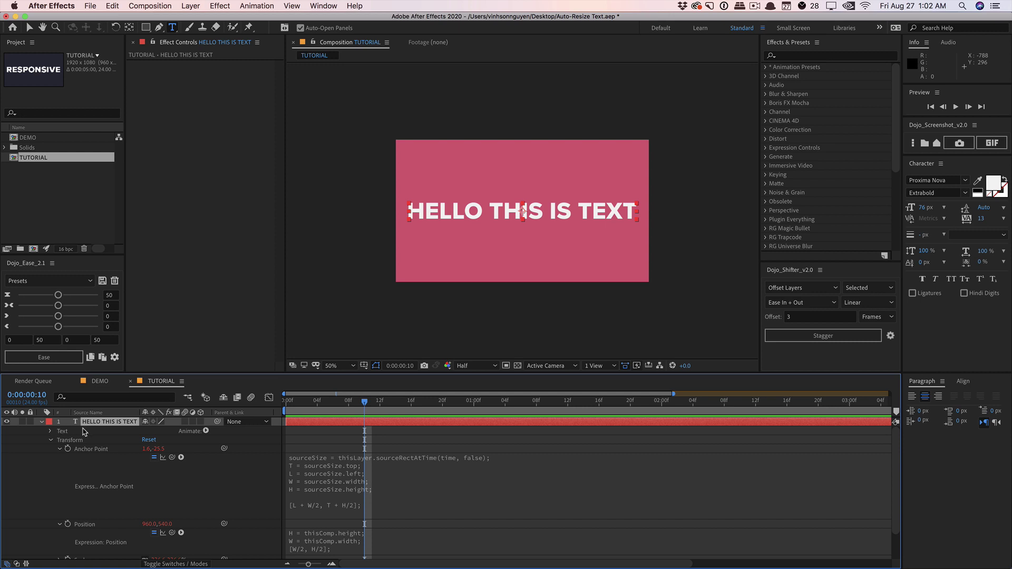
- Show only the text layer's Scale property and review its expression, focusing on the thisComp.width*.9 maximum-width term
{"action": "key", "text": "ctrl+grave"}
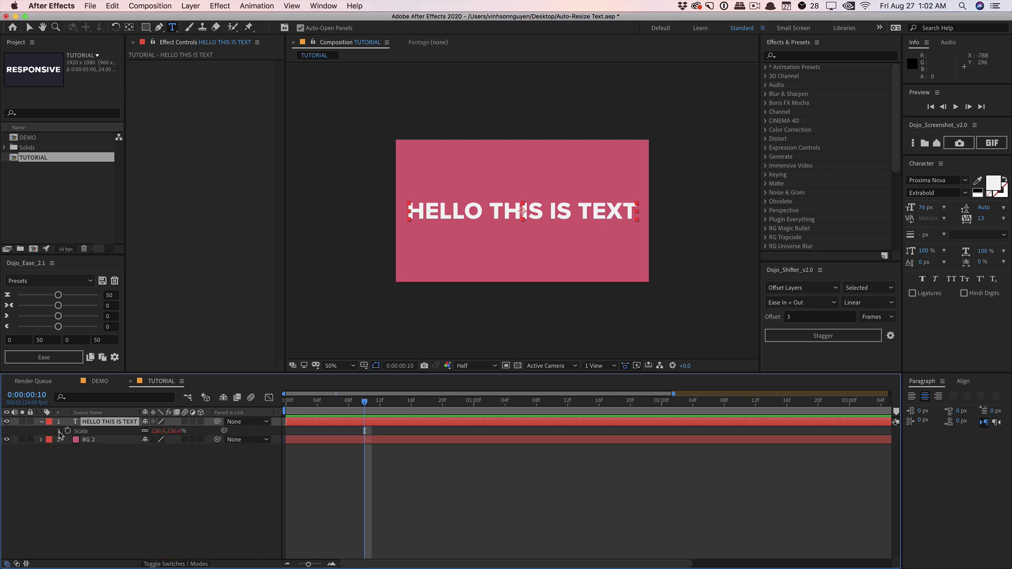
{"action": "key", "text": "s"}
{"action": "left_click", "coordinate": [341, 462]}
{"action": "left_click_drag", "start_coordinate": [407, 439], "coordinate": [344, 433]}
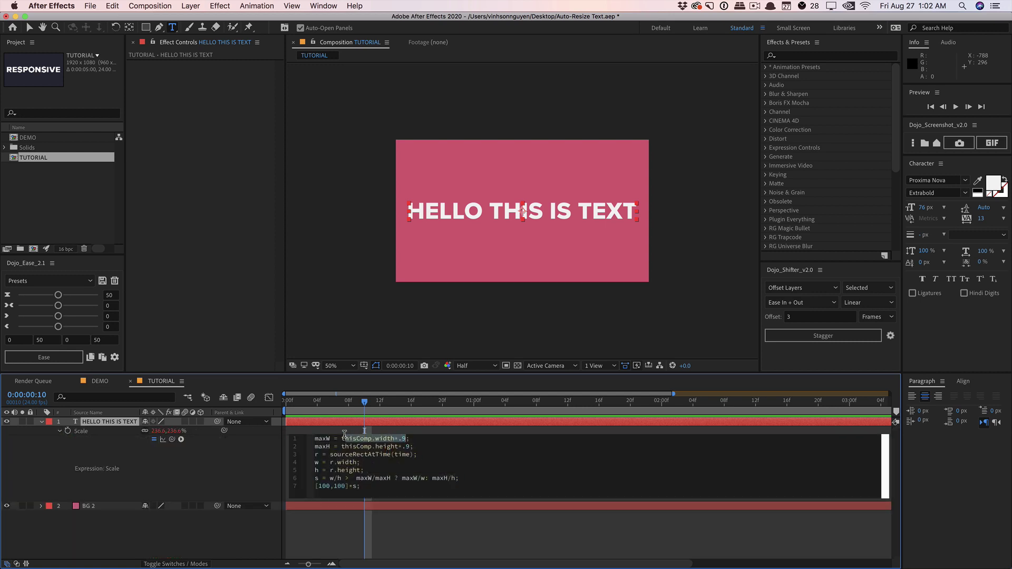
{"action": "left_click", "coordinate": [401, 439]}
{"action": "left_click", "coordinate": [183, 531]}
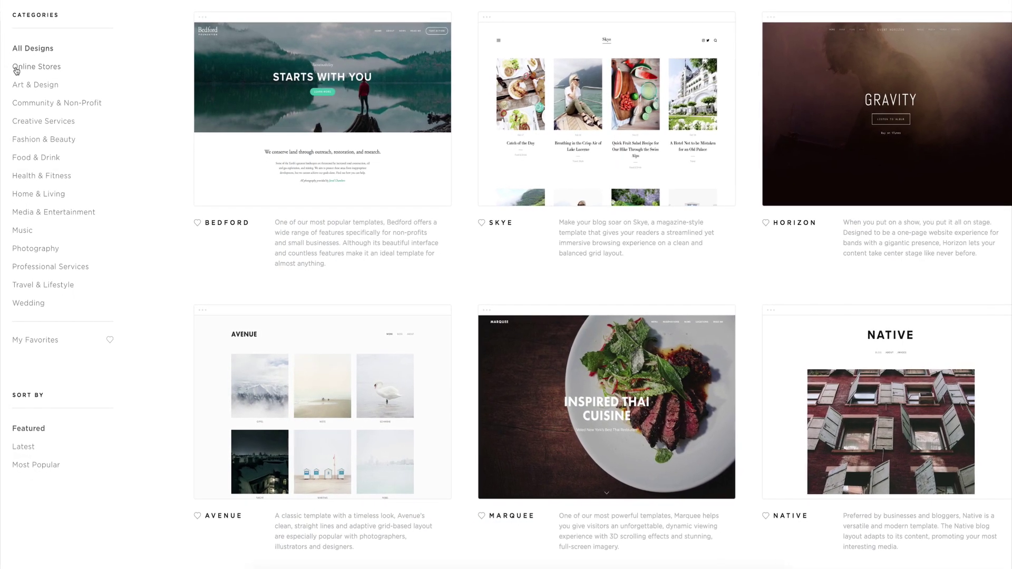
- Switch to the Squarespace template gallery and browse the Online Stores and Art & Design categories
{"action": "left_click", "coordinate": [16, 68]}
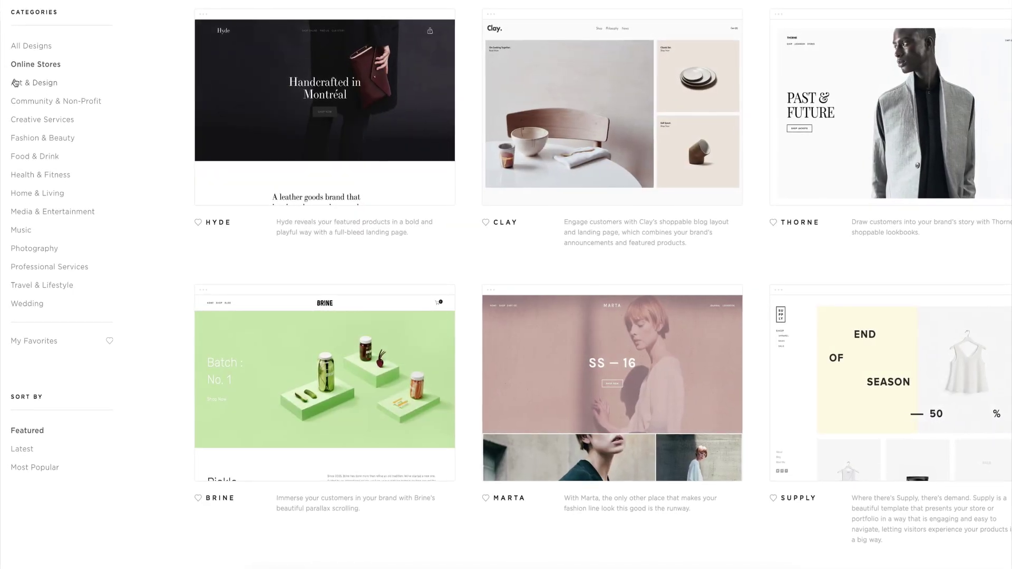
{"action": "left_click", "coordinate": [15, 82]}
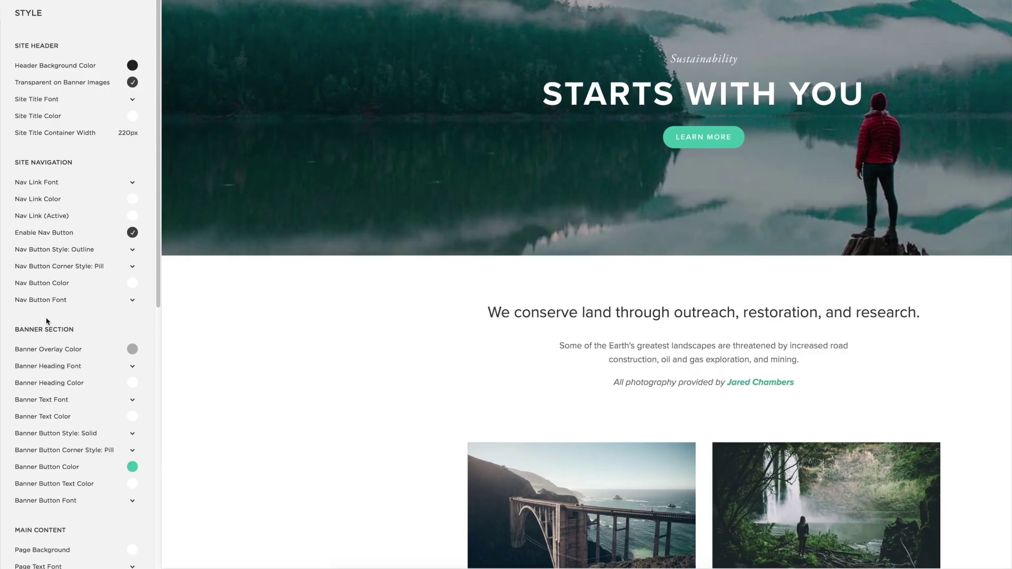
- Recolor the banner button in the site's style settings from the Banner Section to a blue, about hsl(203, 54%, 45%)
{"action": "scroll", "coordinate": [47, 322], "scroll_direction": "down", "scroll_amount": 2}
{"action": "scroll", "coordinate": [47, 322], "scroll_direction": "down", "scroll_amount": 5}
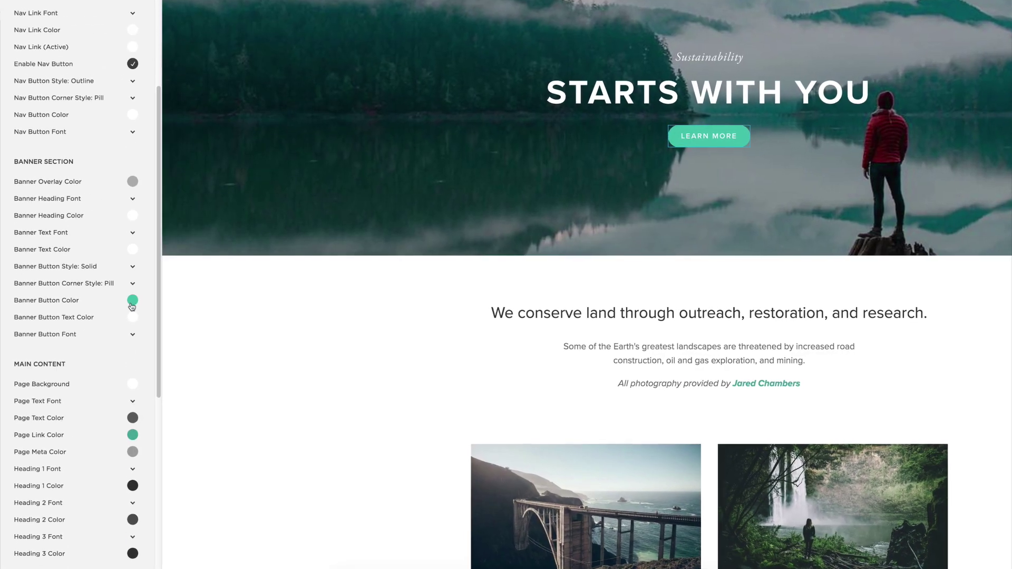
{"action": "left_click", "coordinate": [131, 300]}
{"action": "left_click_drag", "start_coordinate": [68, 233], "coordinate": [83, 233]}
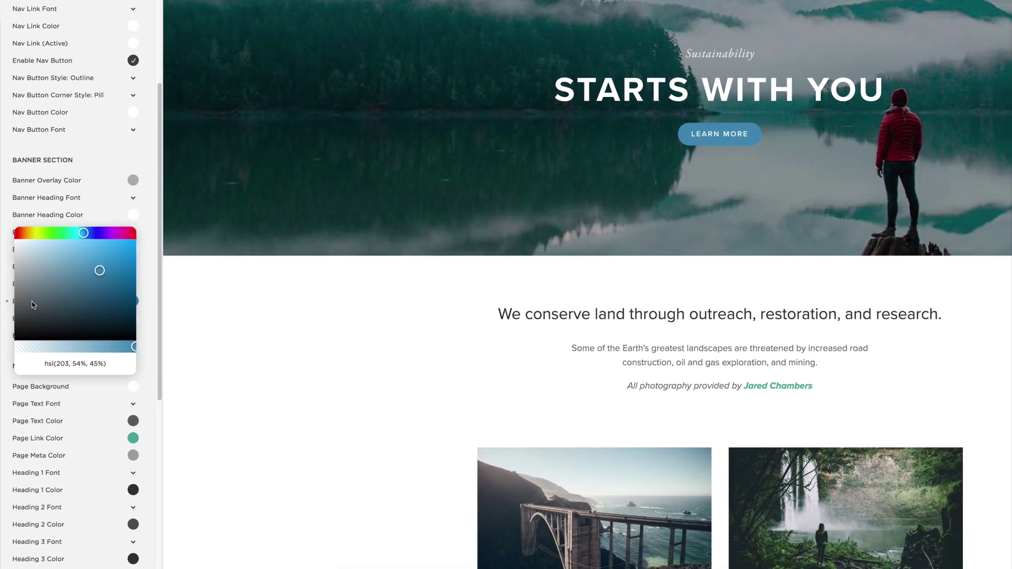
{"action": "left_click_drag", "start_coordinate": [100, 270], "coordinate": [22, 305]}
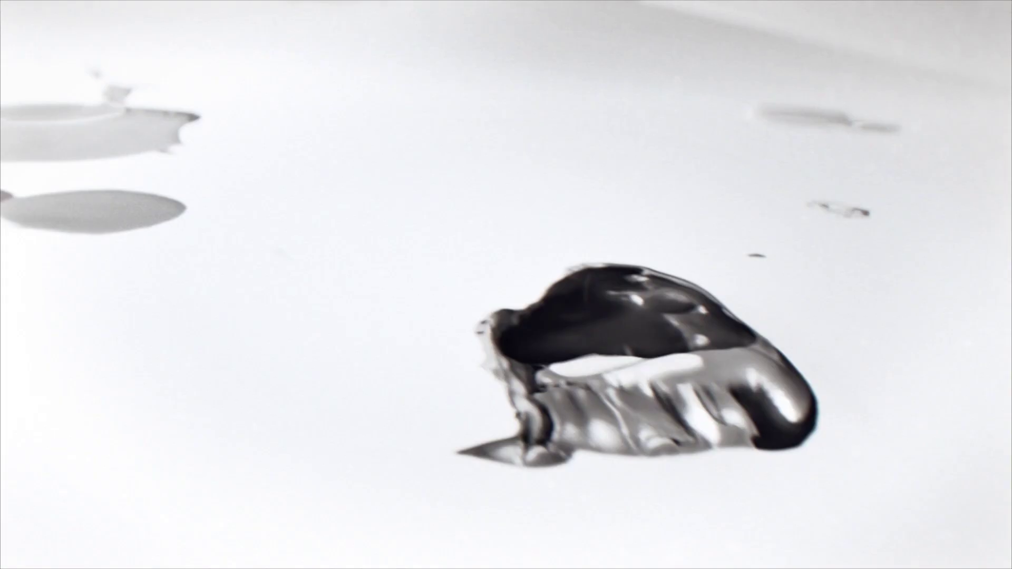